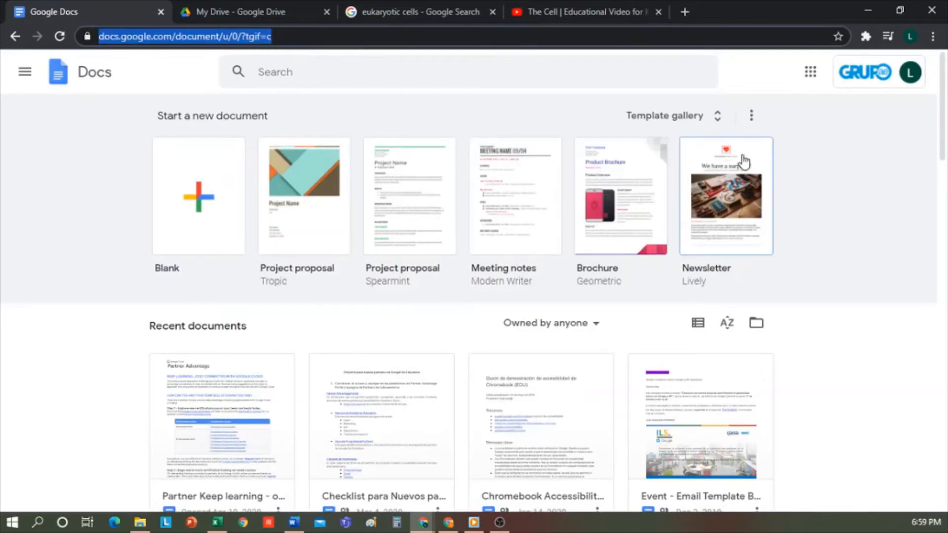
Browse the general templates in the template gallery, including the legal ones, and return to the Docs home page
click(686, 116)
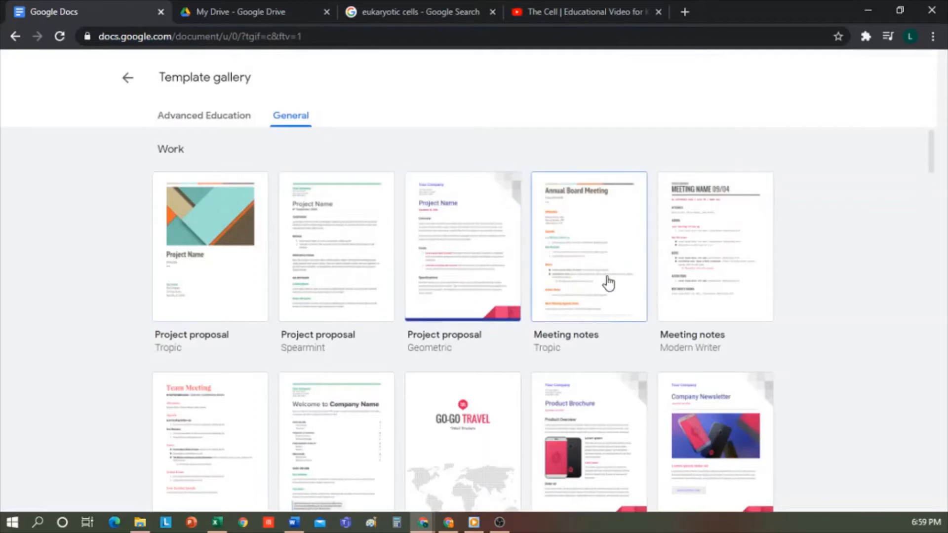
scroll(606, 284, down, 3)
scroll(438, 315, down, 15)
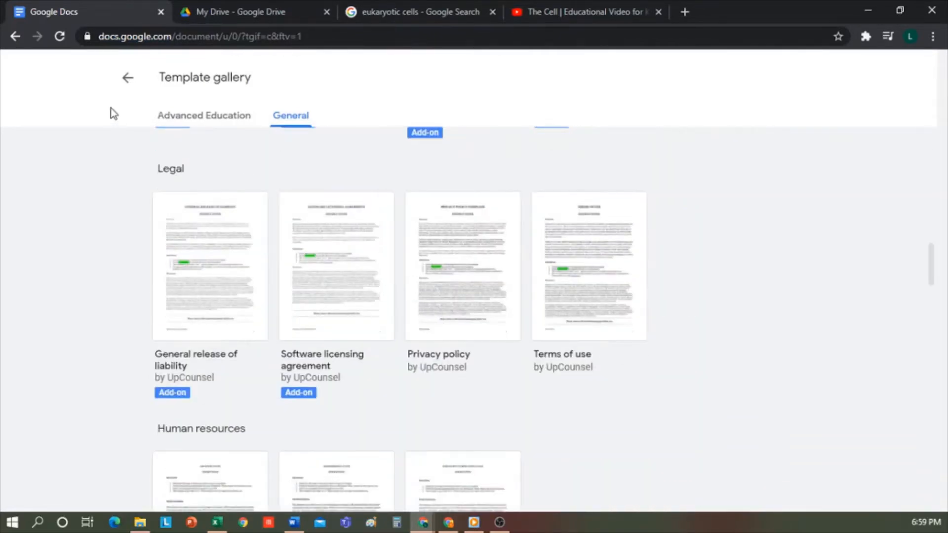
click(127, 78)
Create a blank document and name it "The cell"
click(188, 193)
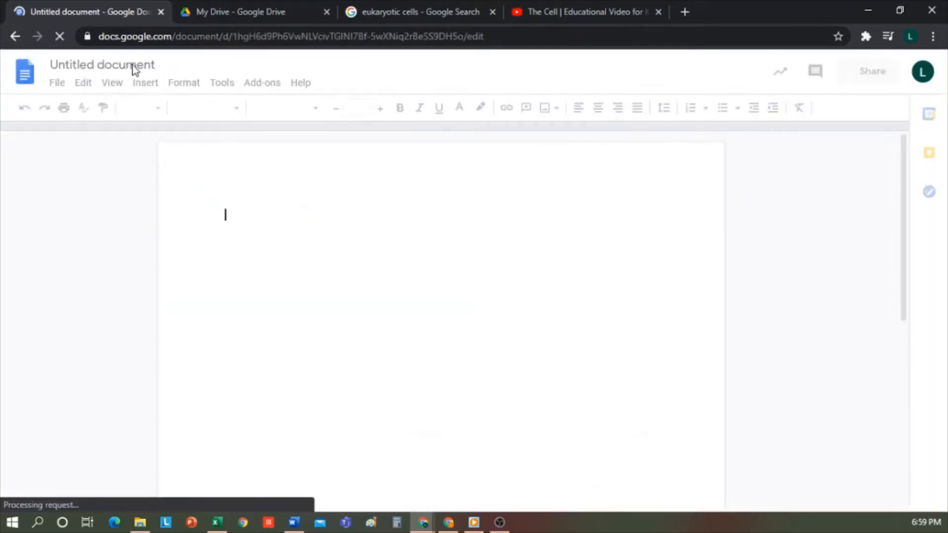
click(155, 65)
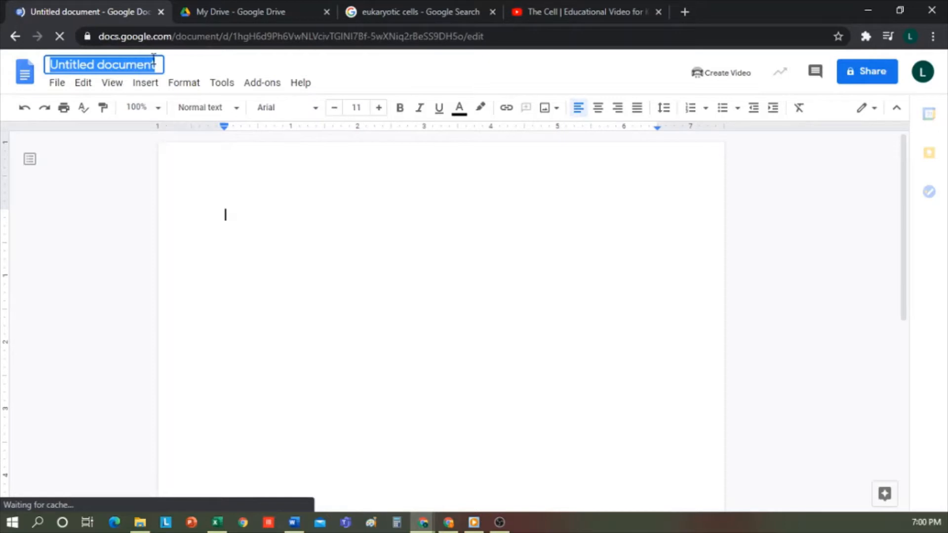
text(The cell)
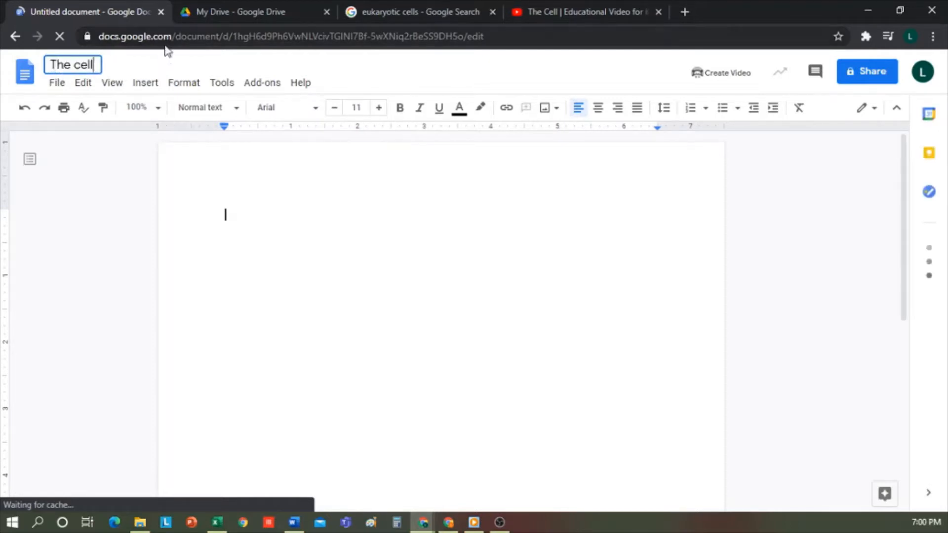
key(Return)
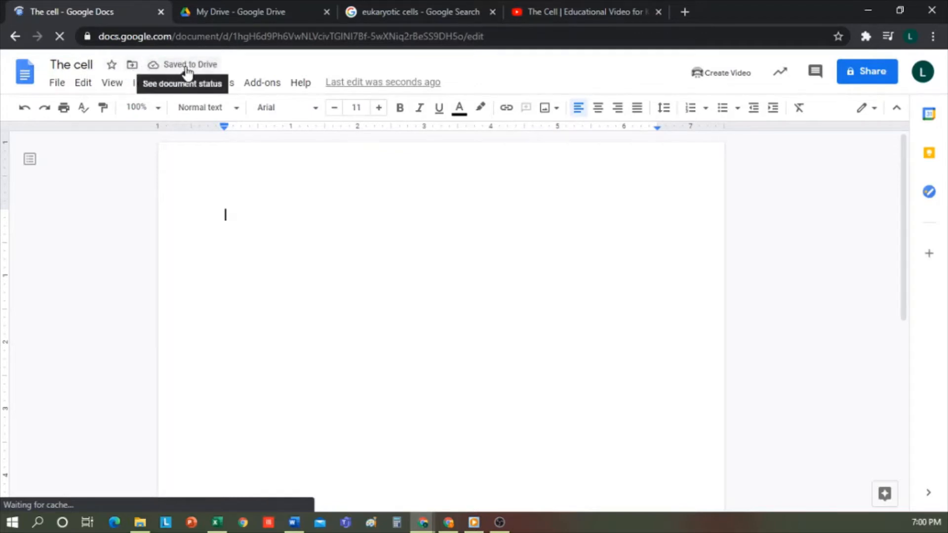
Create a folder named "Biology" in My Drive and move the document into it
click(131, 66)
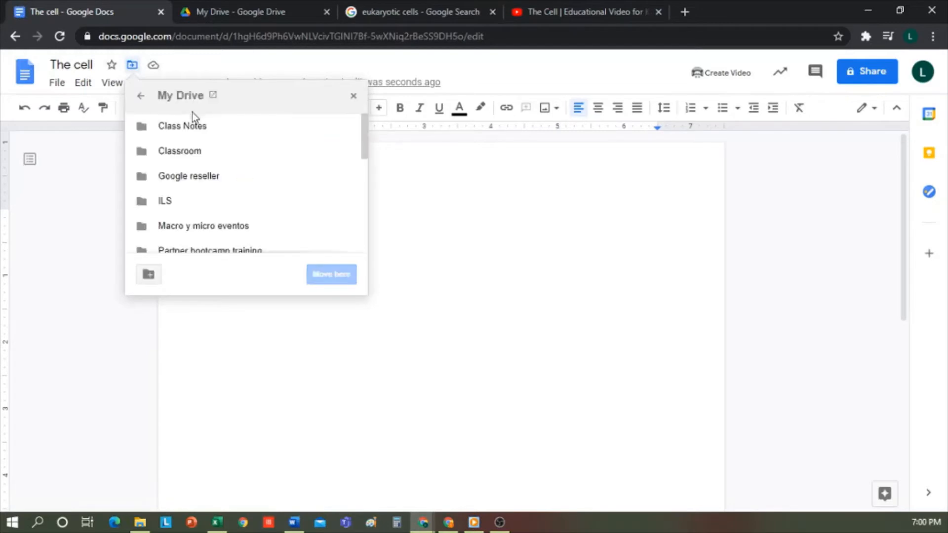
scroll(205, 204, down, 5)
scroll(205, 205, up, 5)
click(149, 275)
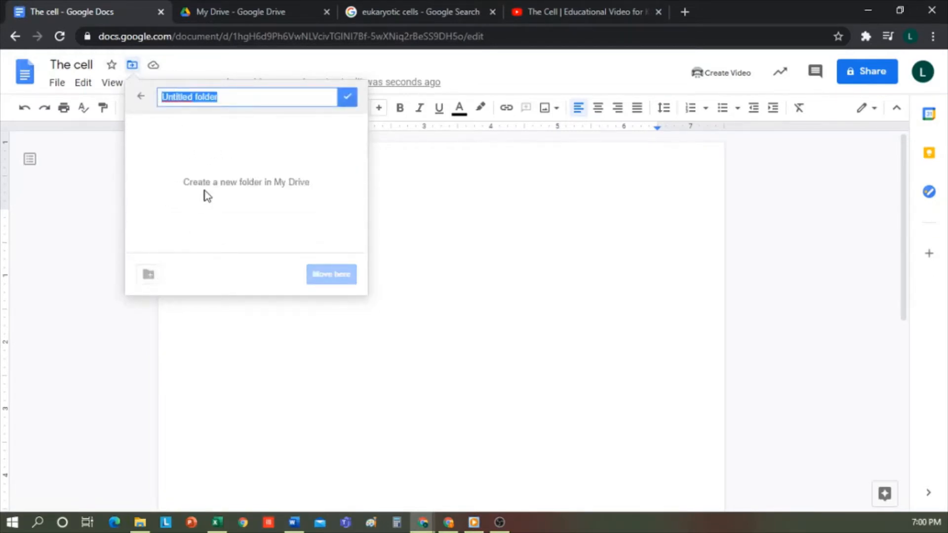
text(Biology)
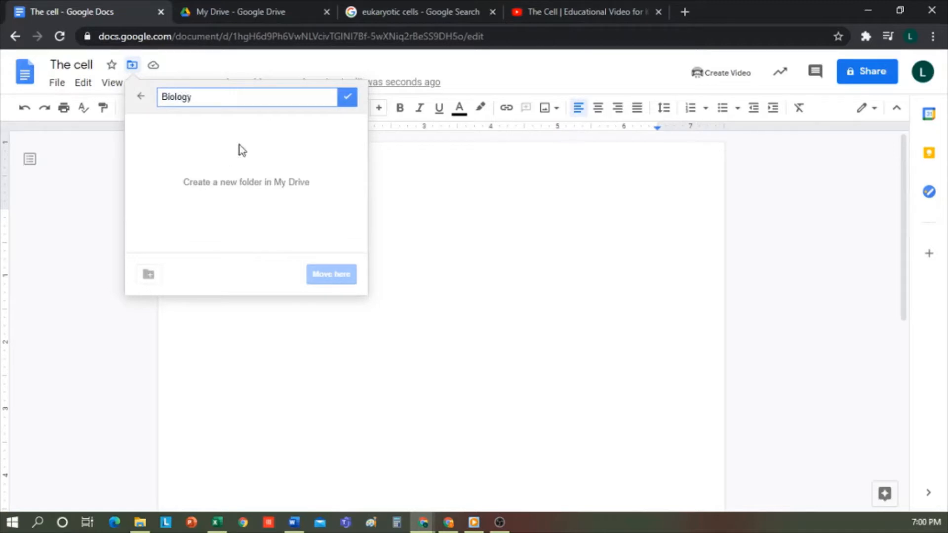
click(347, 97)
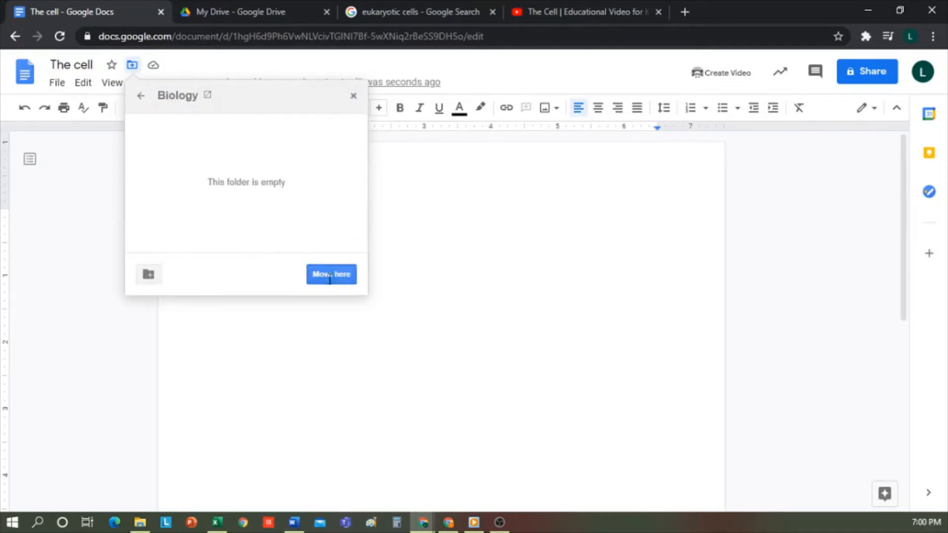
click(330, 276)
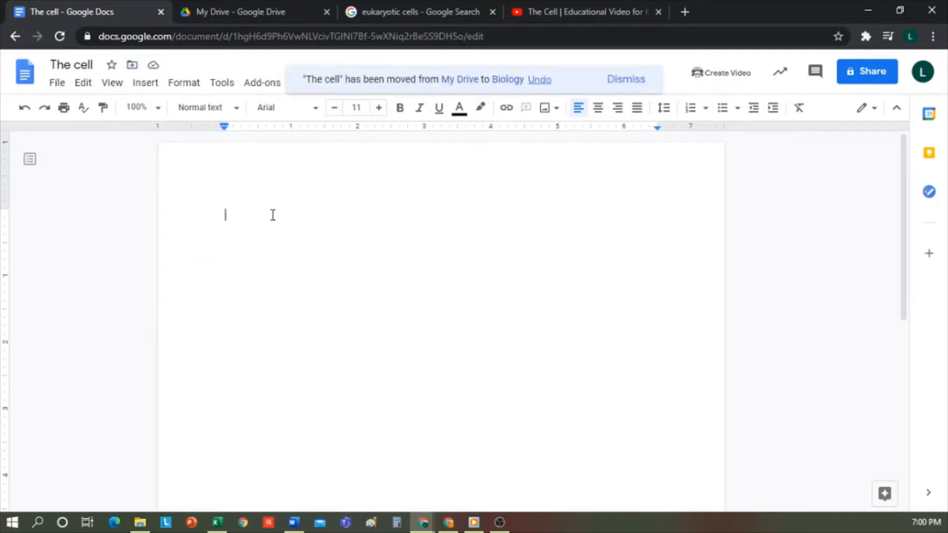
Add the title "The Cell", centered in bold Heading 1 style, and start a new line below it
text(The Cell)
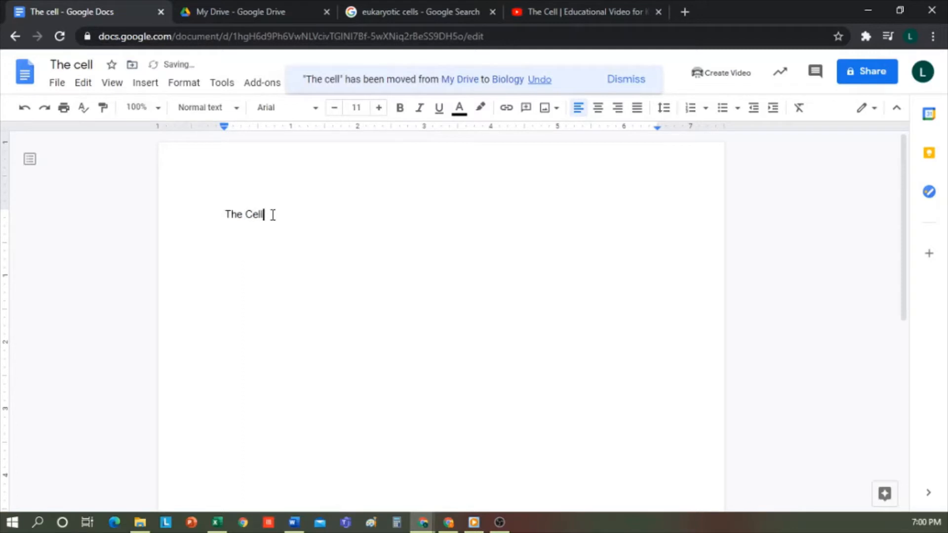
drag(262, 217, 225, 213)
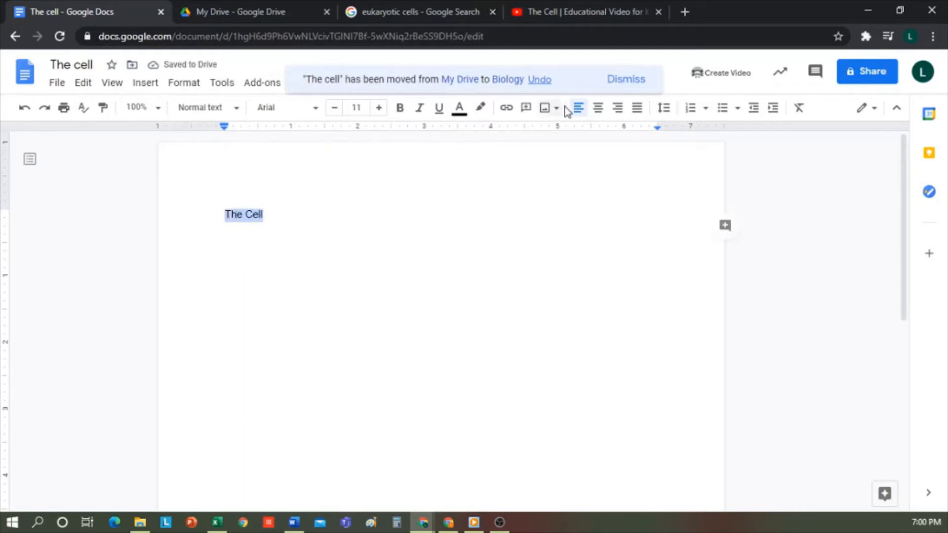
click(598, 107)
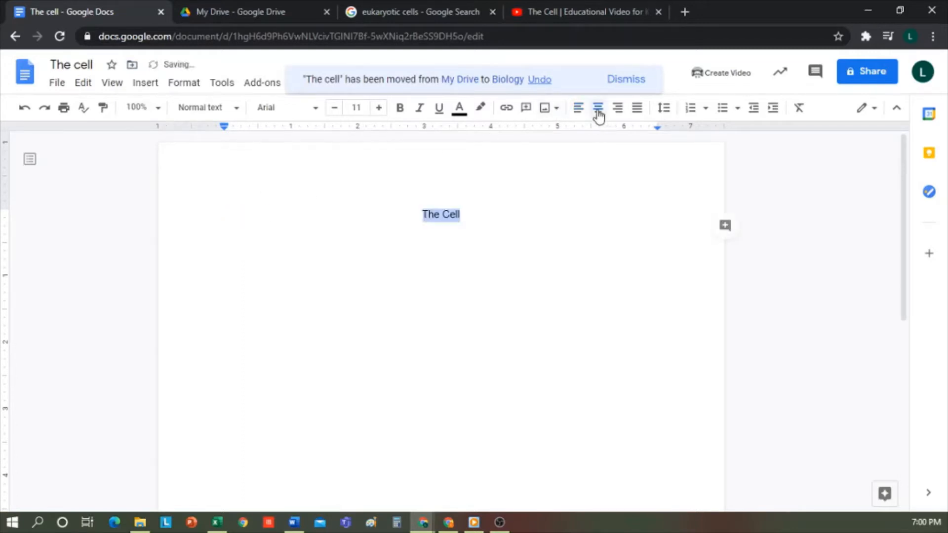
click(228, 108)
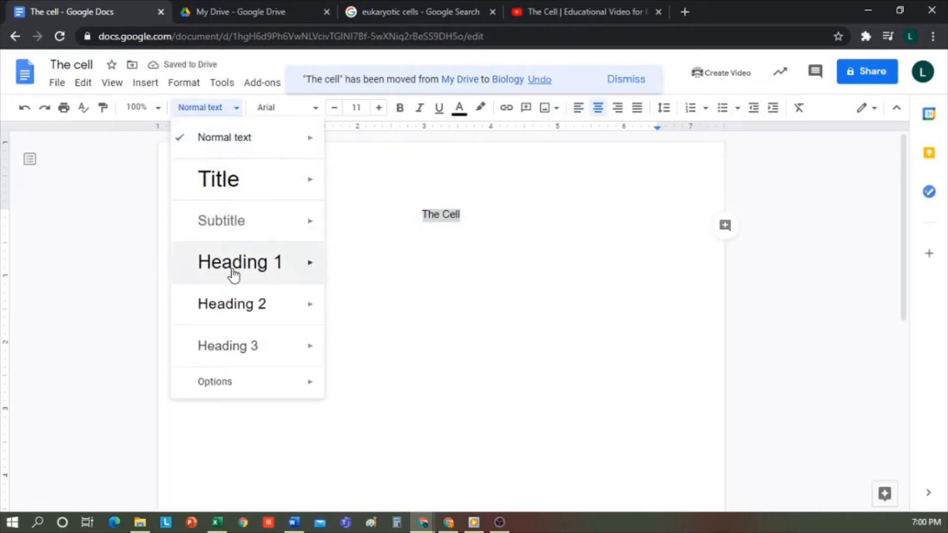
click(267, 269)
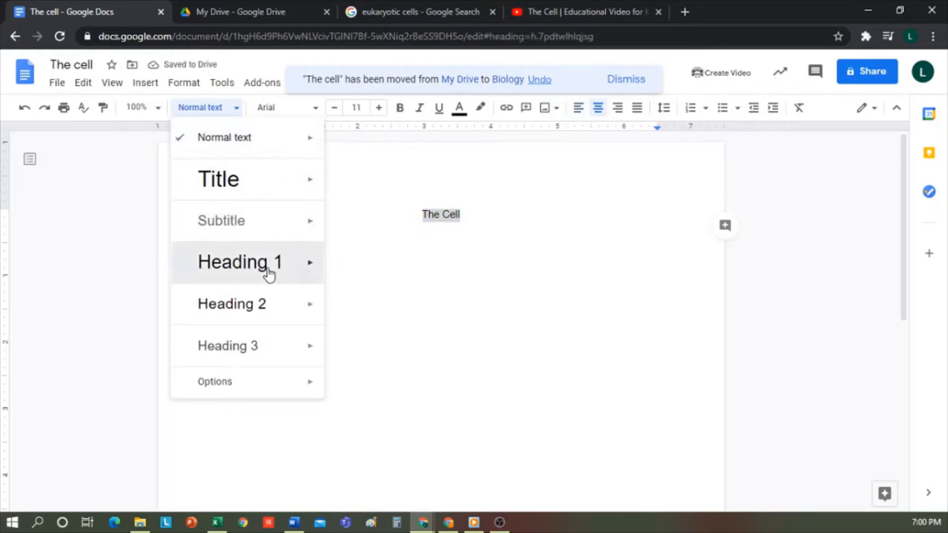
click(401, 108)
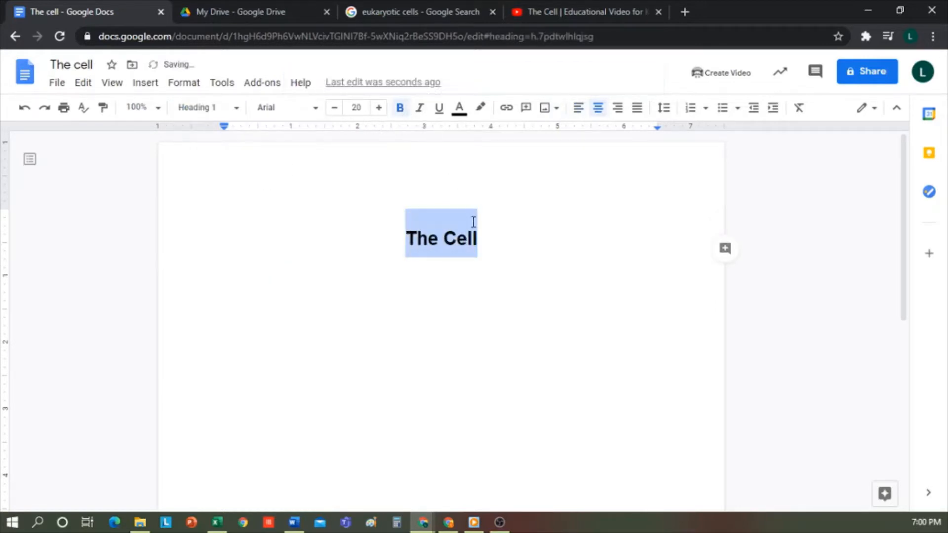
click(490, 239)
key(Return)
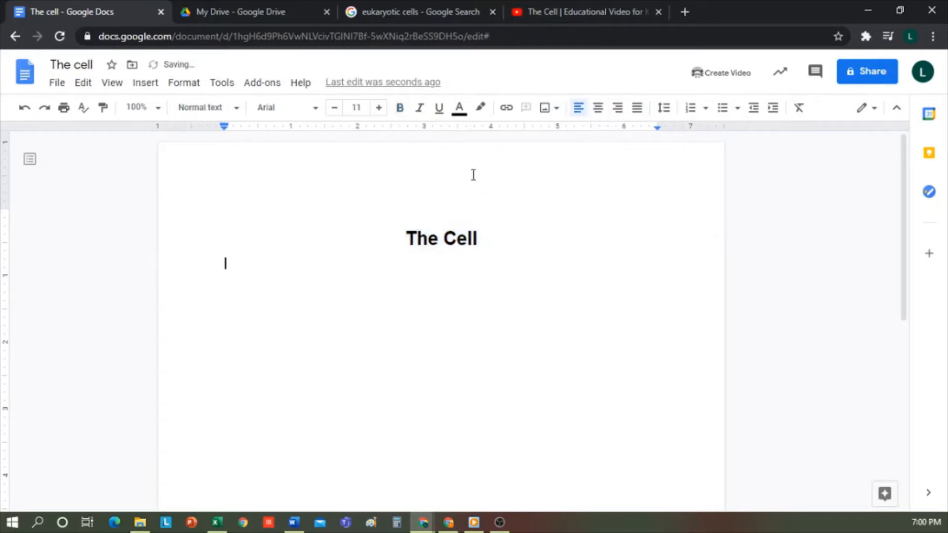
Use Explore to search for "Cell biology" and show its web results
click(223, 82)
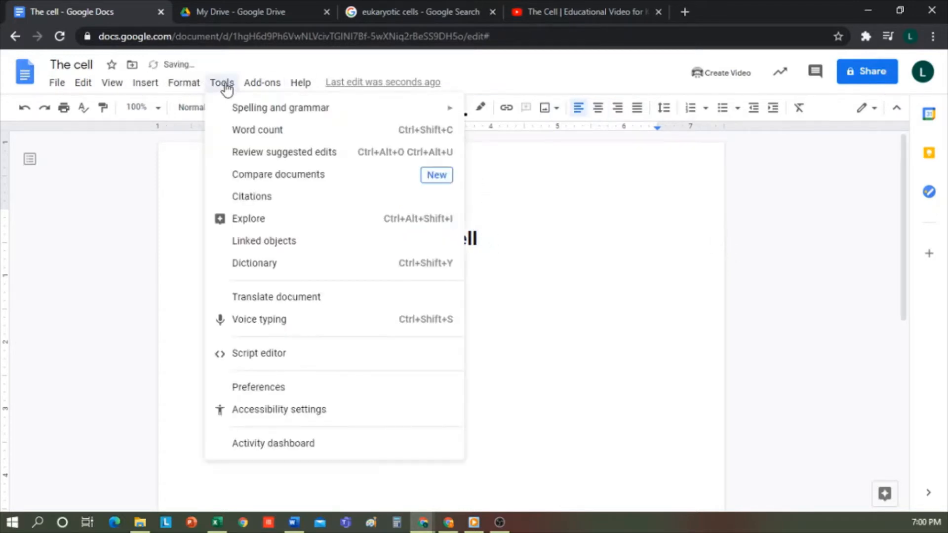
click(260, 225)
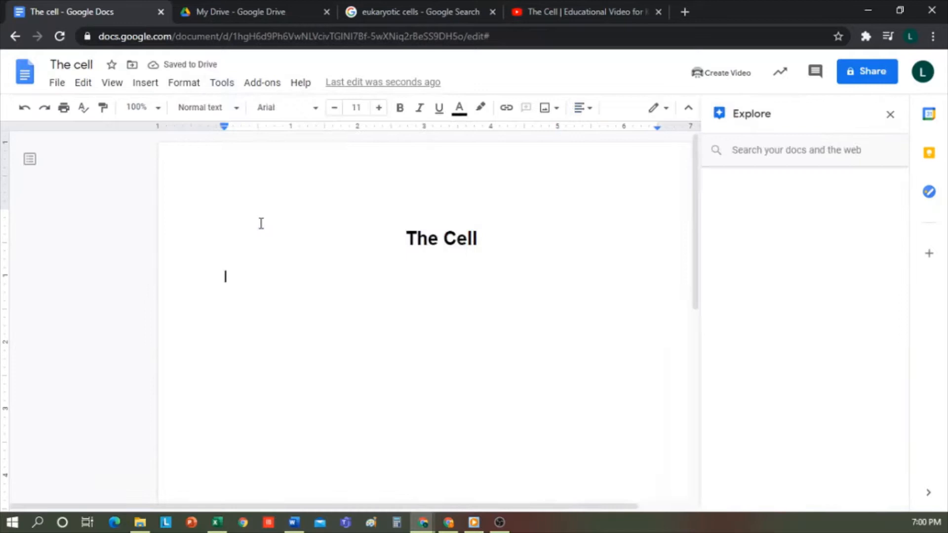
click(794, 150)
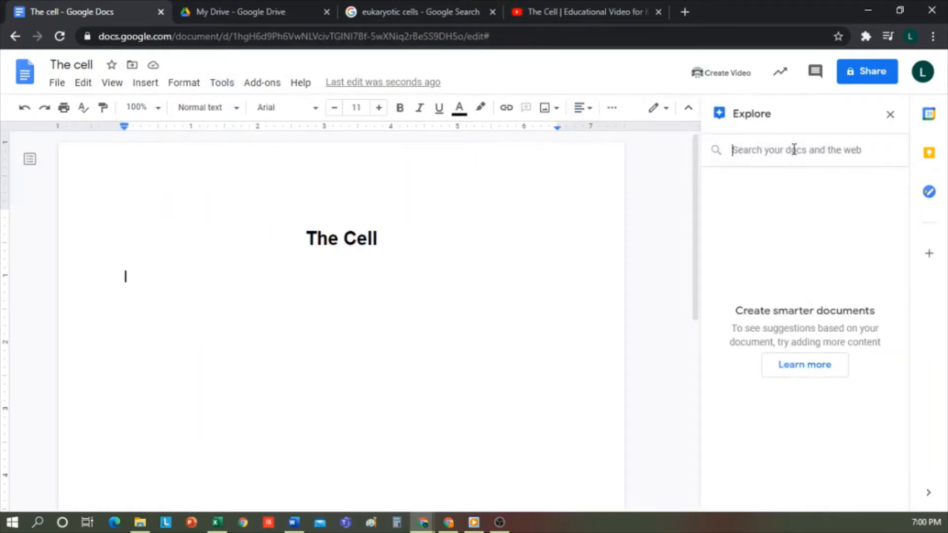
text(q)
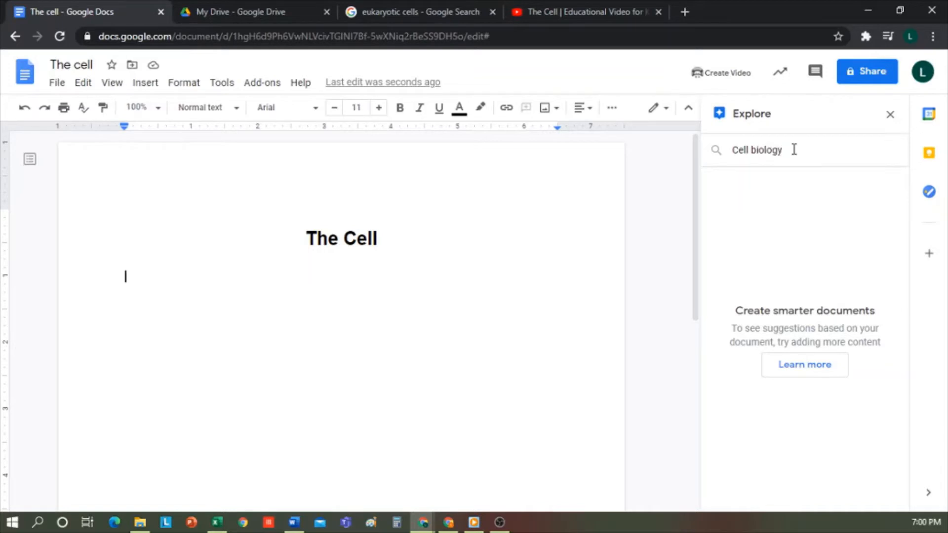
key(Return)
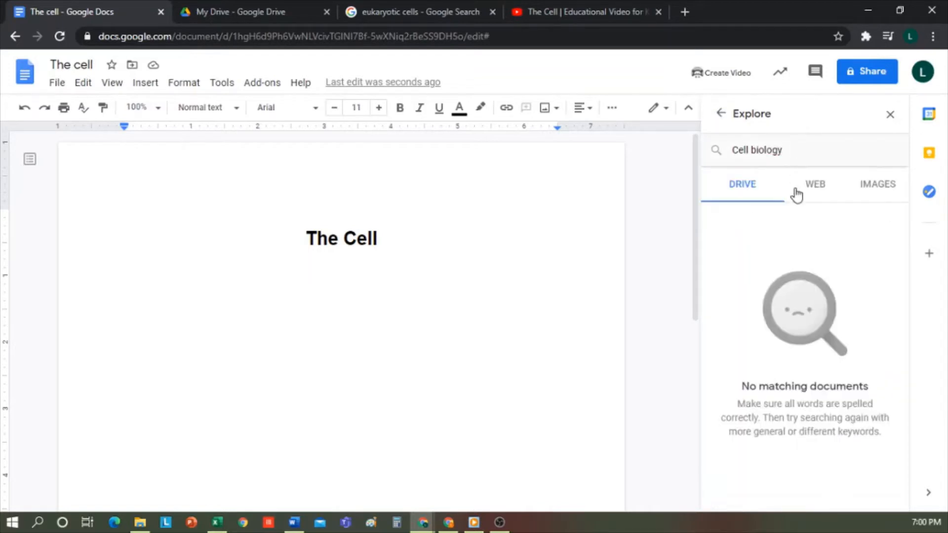
click(825, 184)
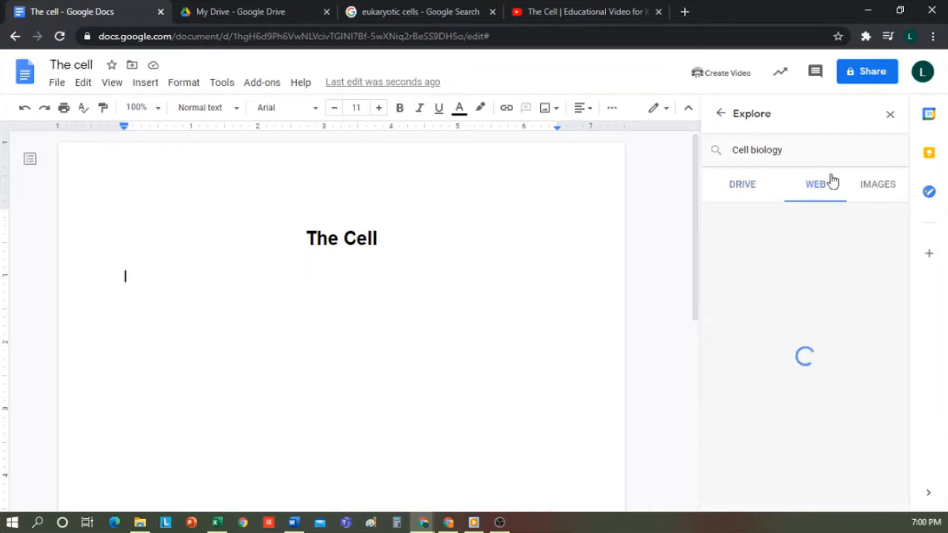
scroll(814, 285, down, 3)
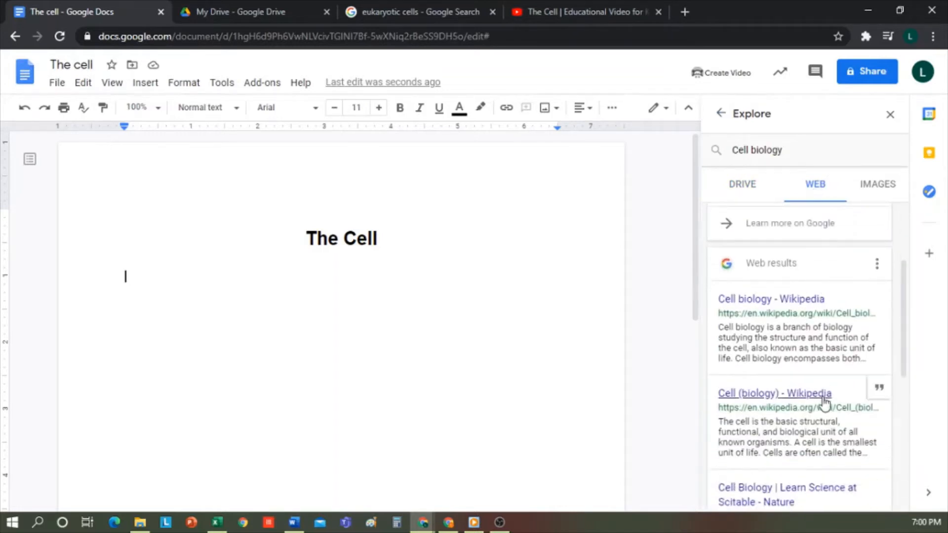
Open the web results in Google and copy the first sentence of the "Cell biology - Wikipedia" snippet into the document below the title
click(781, 271)
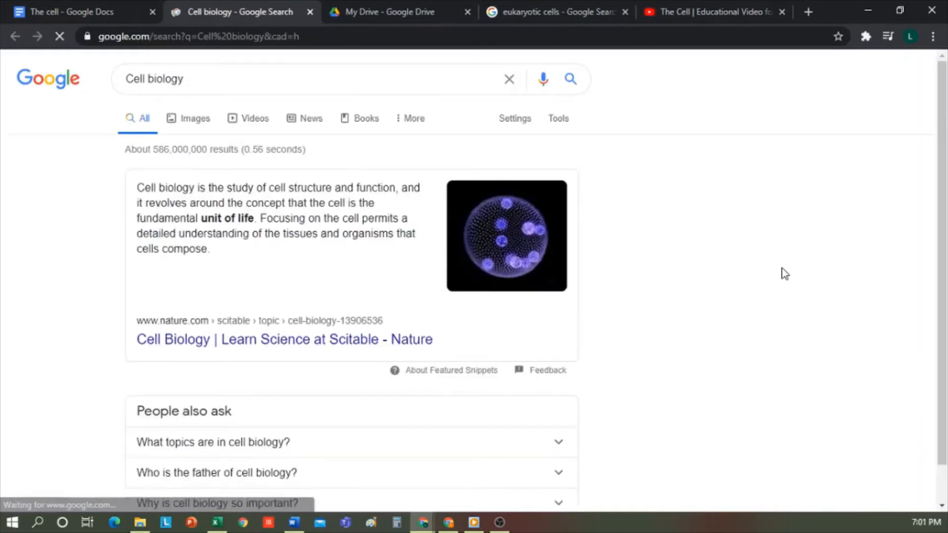
scroll(269, 321, down, 5)
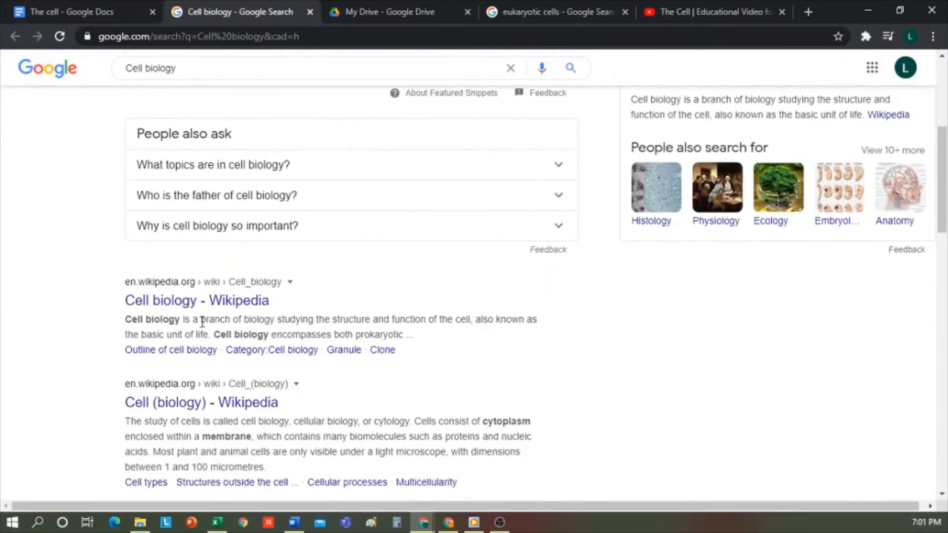
drag(210, 337, 133, 317)
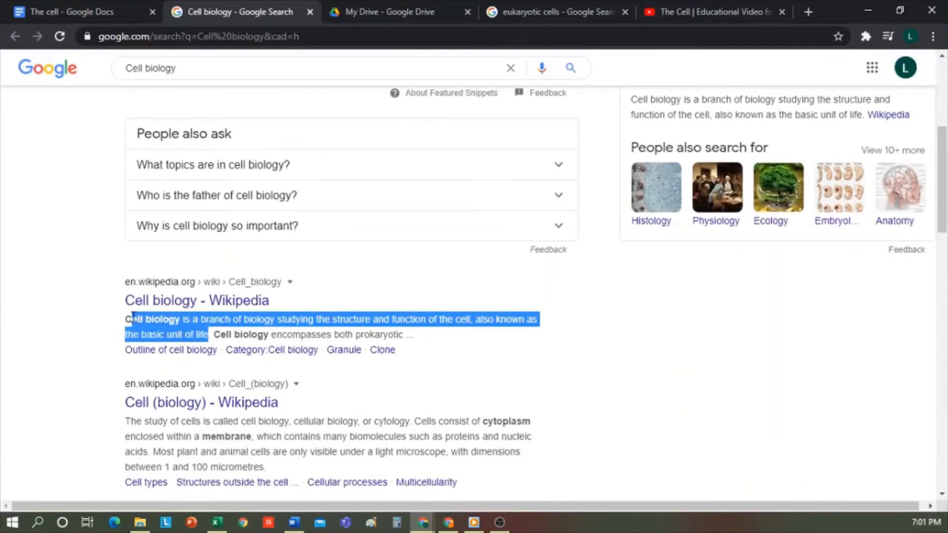
click(117, 8)
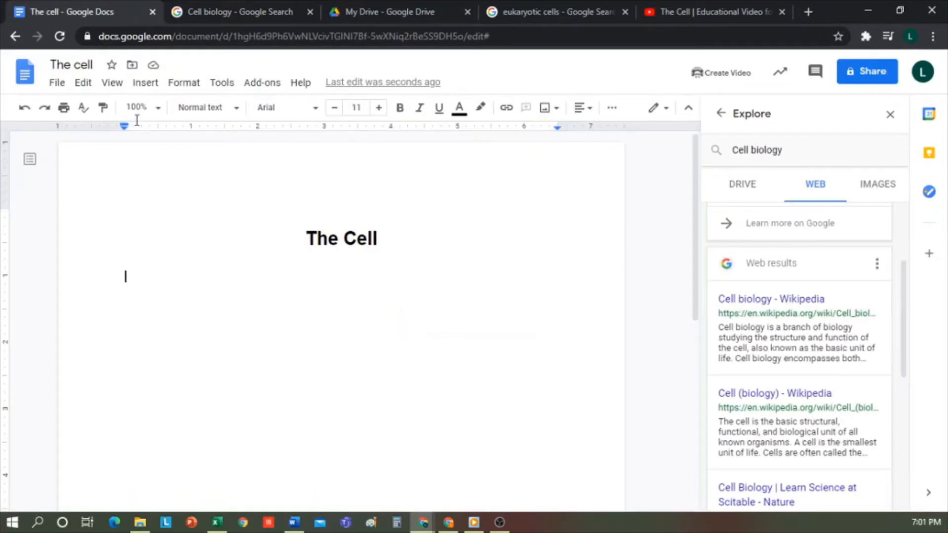
right_click(135, 278)
click(187, 322)
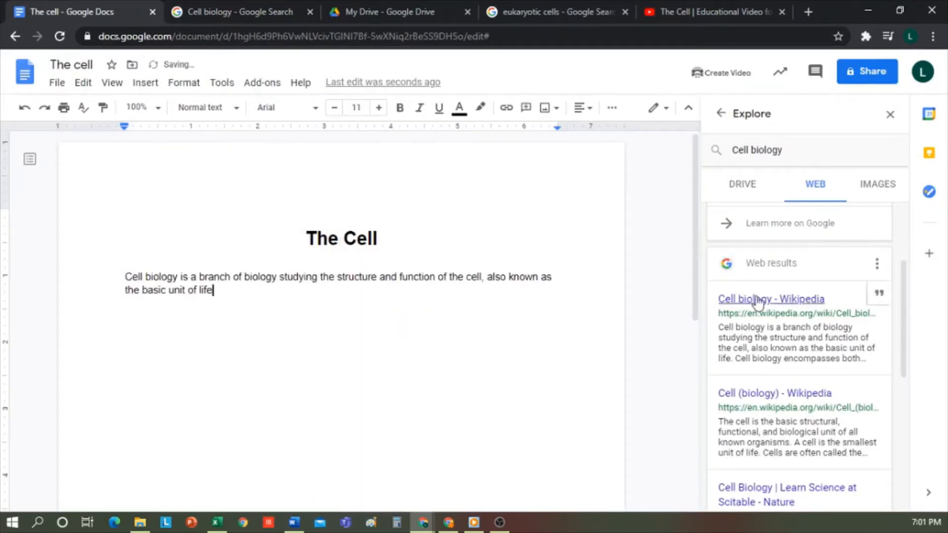
Cite the "Cell biology - Wikipedia" result as a footnote to the pasted sentence and check the footnote at the page's end
click(882, 296)
scroll(241, 296, down, 8)
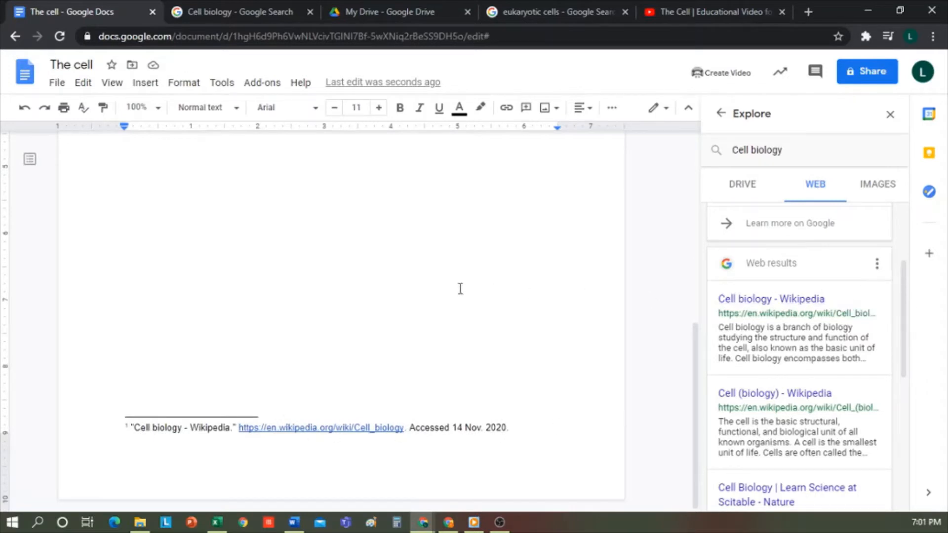
scroll(411, 279, up, 8)
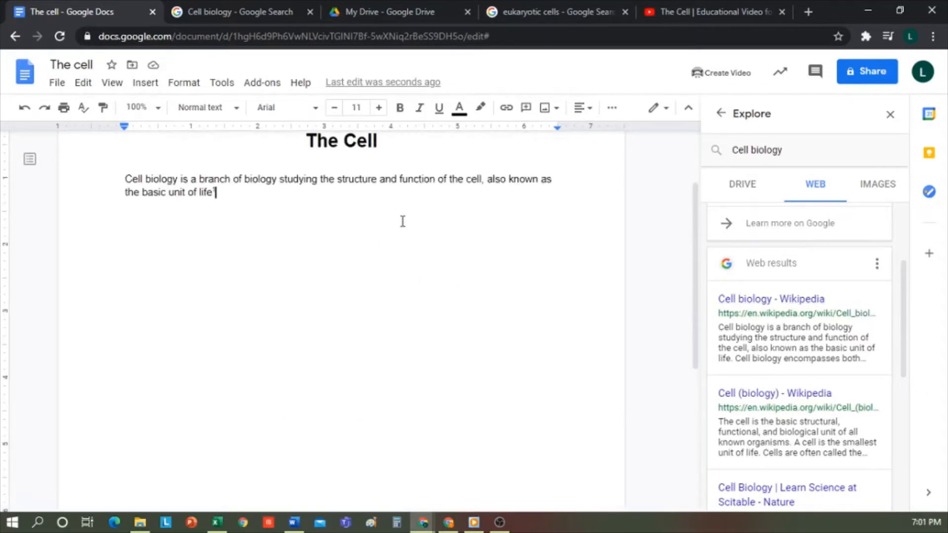
Insert the "Plant Cell Structure" picture from the Explore image results on a new line below the sentence
key(Return)
click(888, 191)
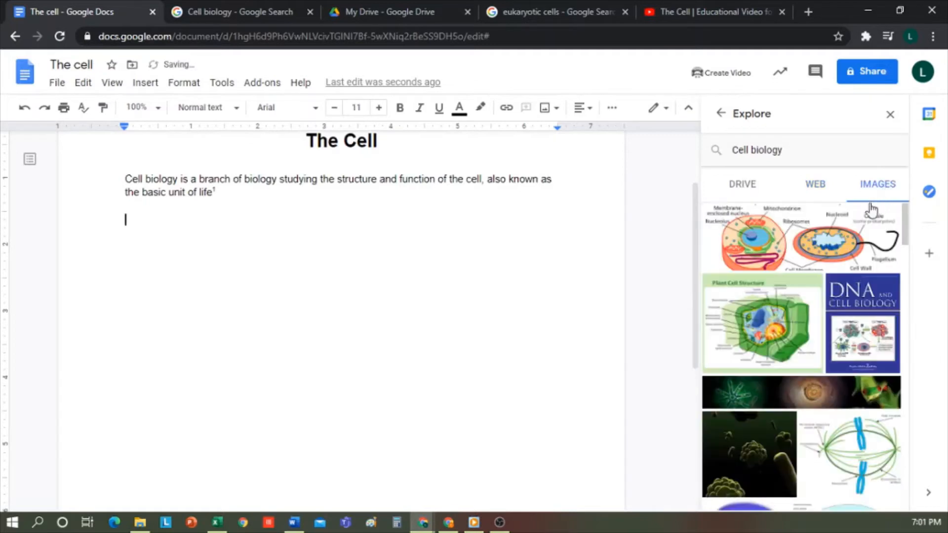
mouse_move(785, 325)
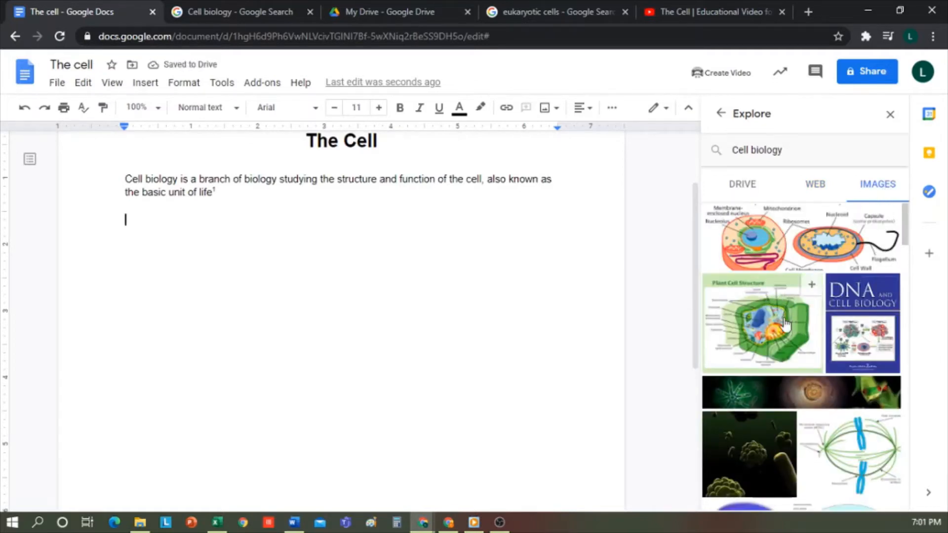
click(811, 286)
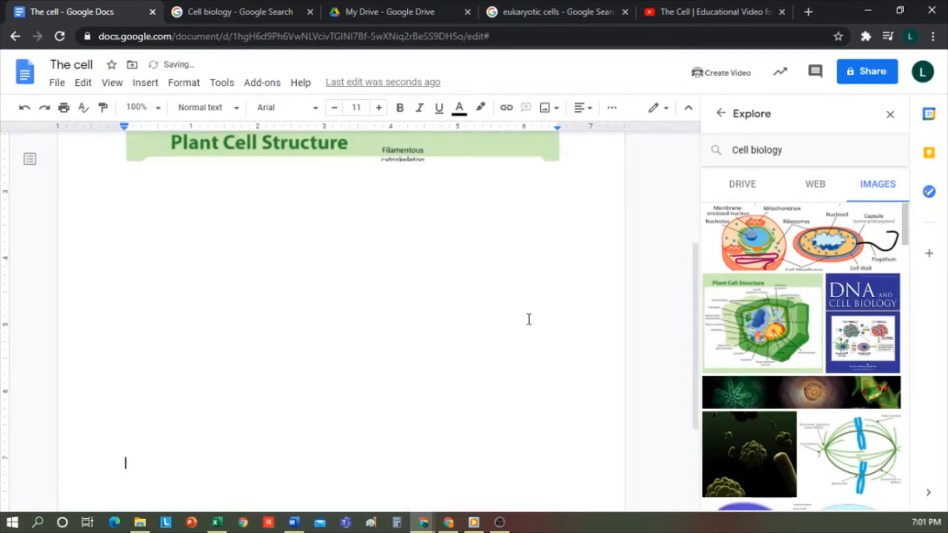
Shrink the Plant Cell Structure picture proportionally to about four-fifths of the text width
click(521, 381)
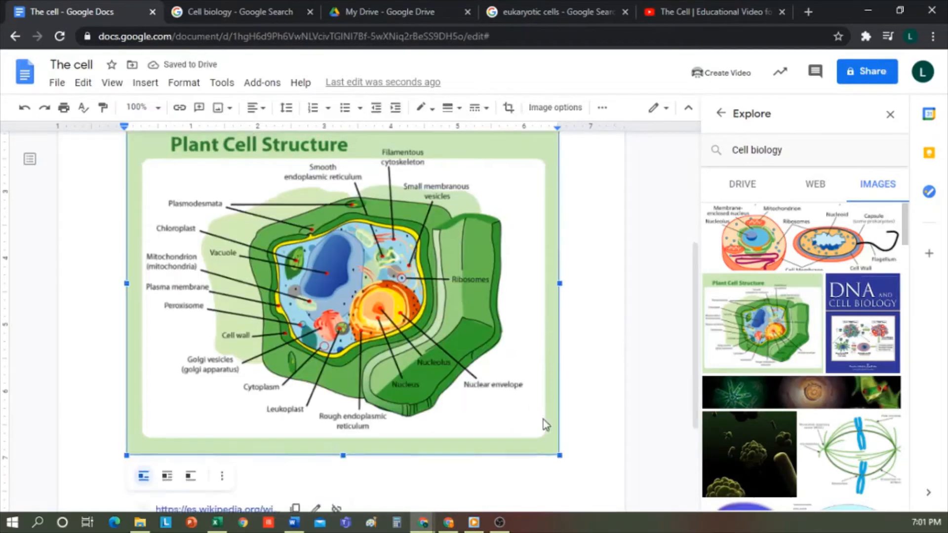
drag(560, 477, 472, 344)
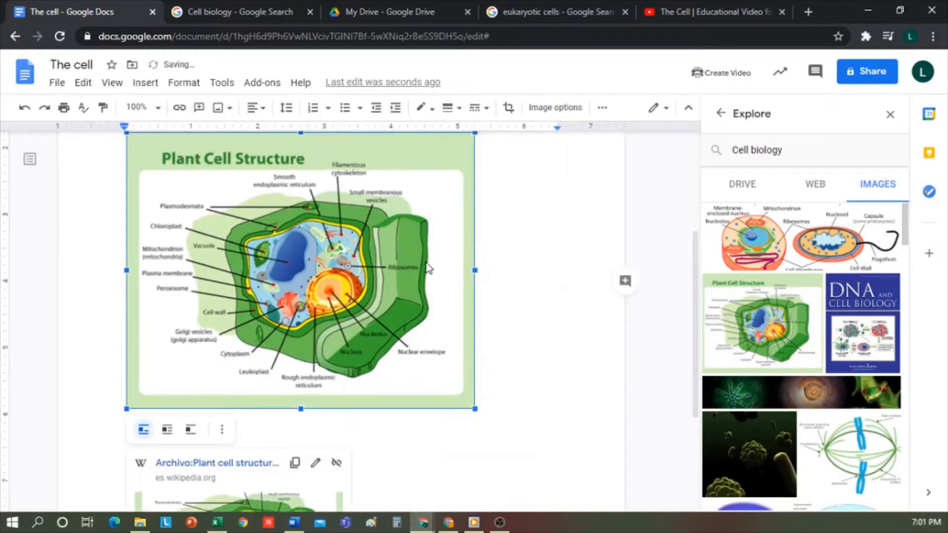
Try rotating the Plant Cell Structure picture slightly clockwise and undo the rotation
scroll(426, 264, up, 3)
drag(301, 258, 341, 286)
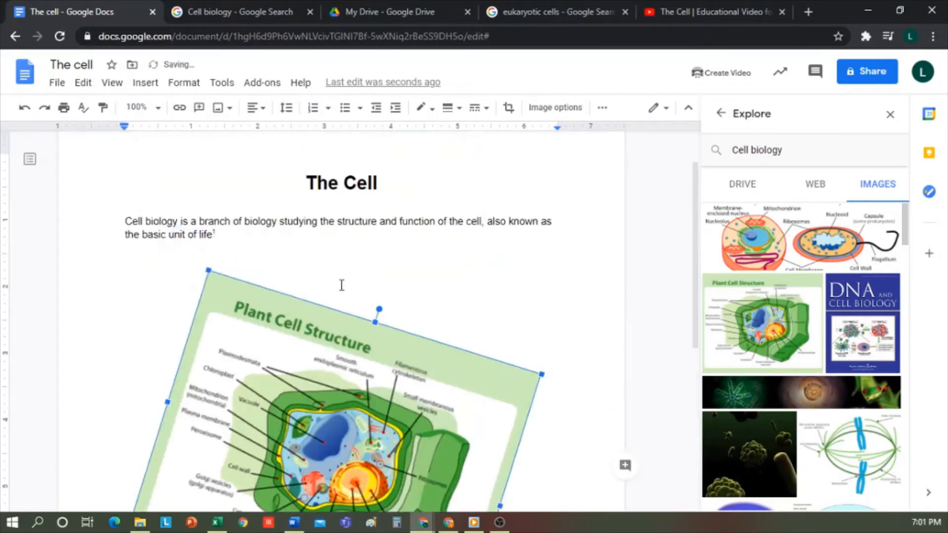
click(24, 113)
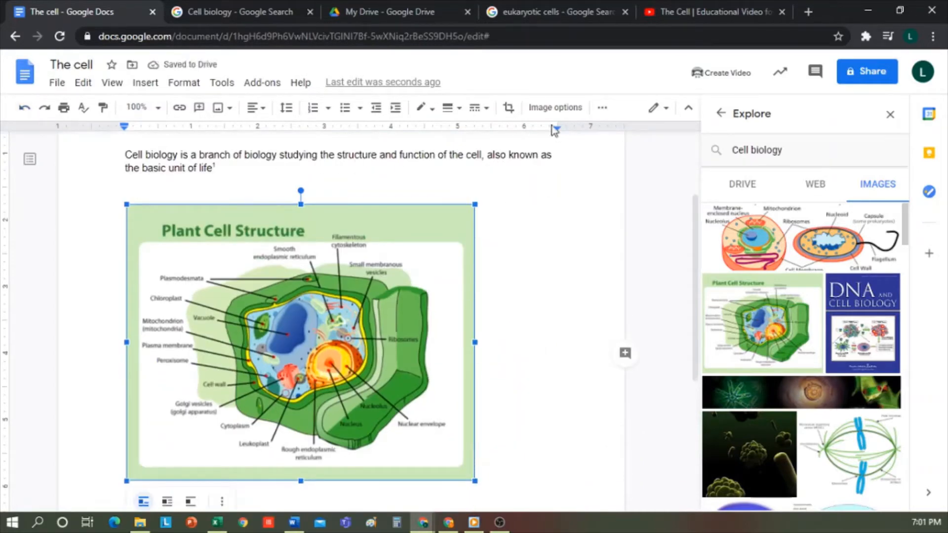
Examine the plant cell picture's image options for Size & Rotation, Recolor and Adjustments, and locate the Crop image tool
click(568, 109)
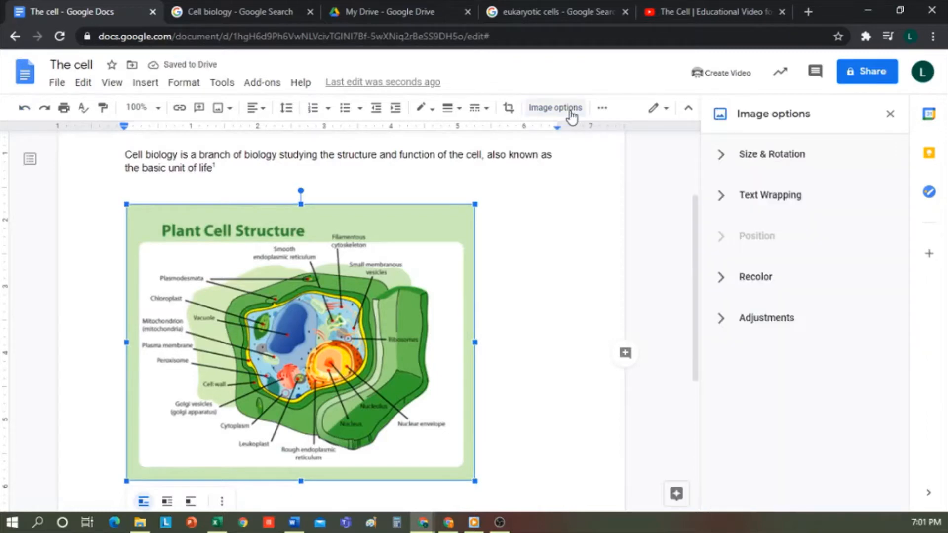
click(726, 159)
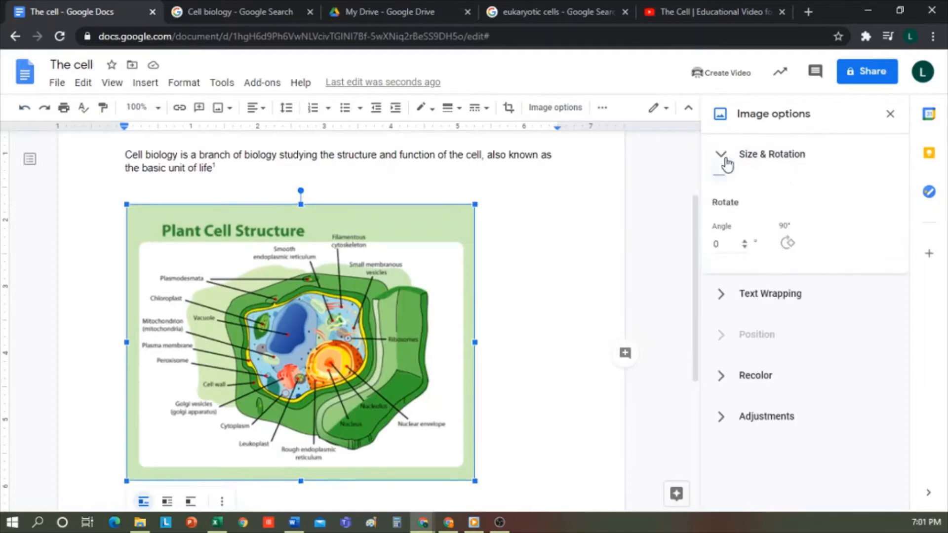
click(726, 155)
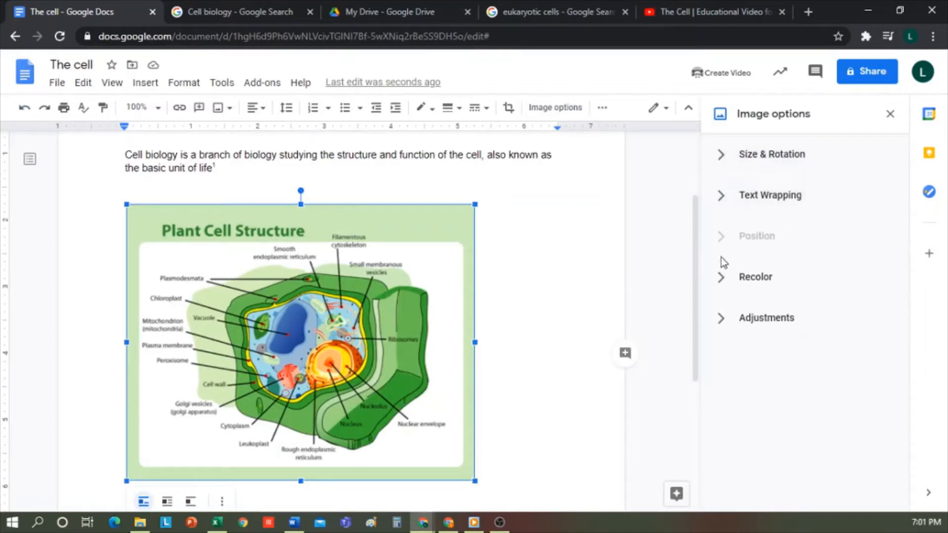
click(720, 284)
click(720, 282)
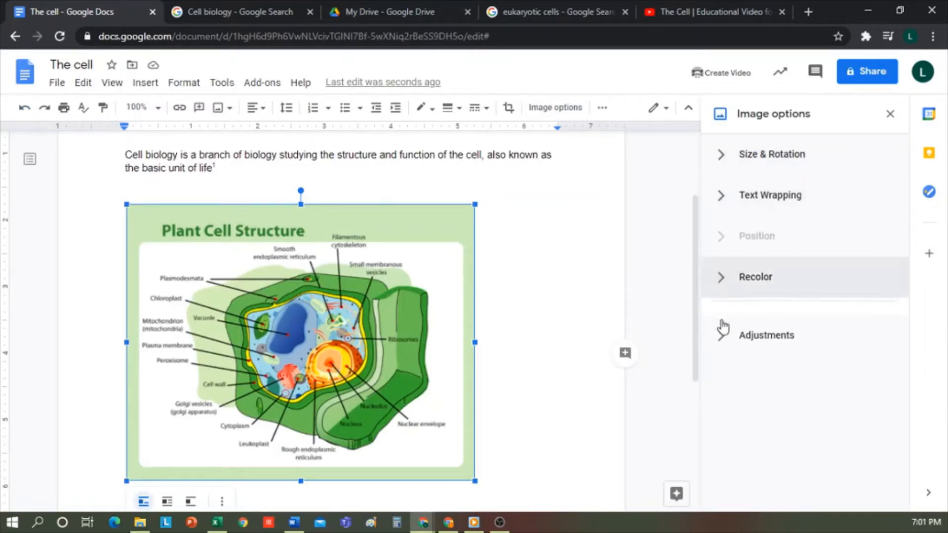
click(725, 333)
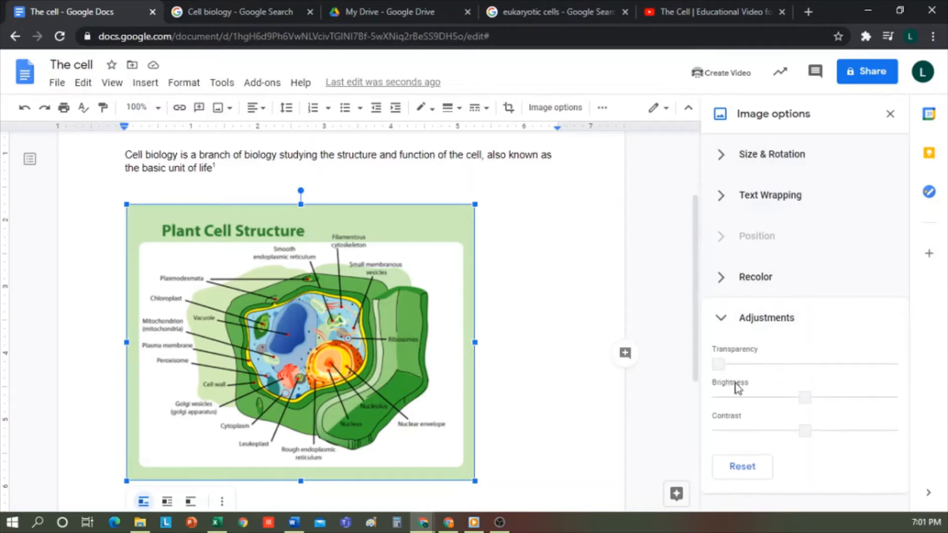
click(561, 257)
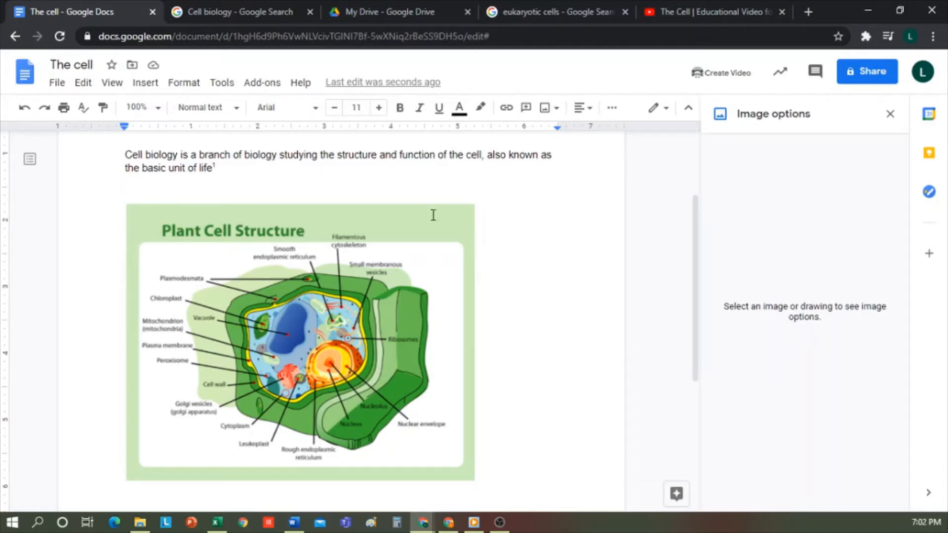
click(472, 214)
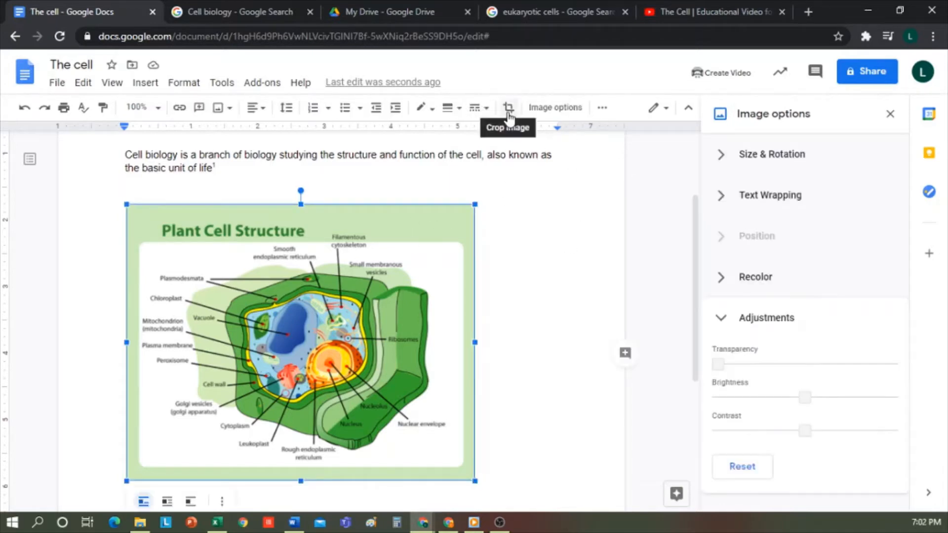
Add the separate lines "Prokaryotic Cells" and "Eukaryotic Cells" below the plant cell picture
scroll(508, 354, down, 4)
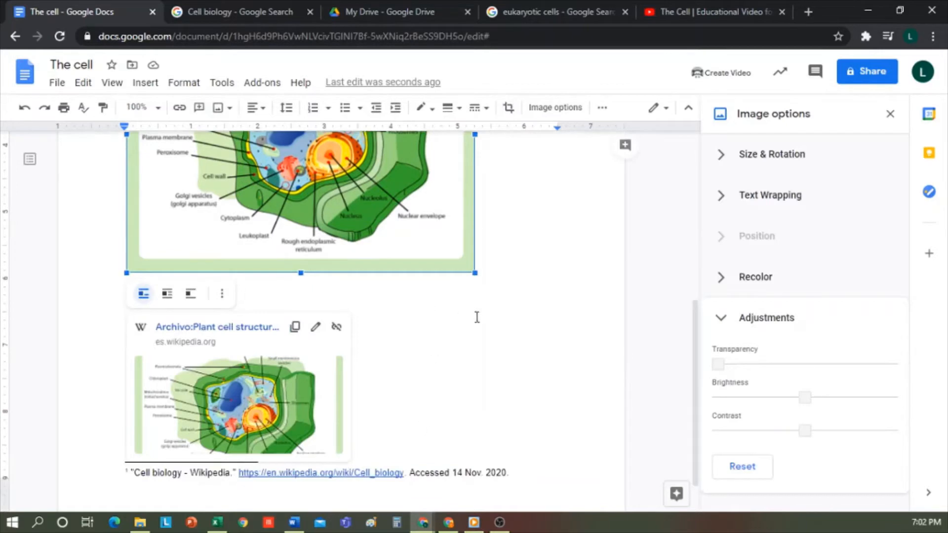
click(527, 274)
key(Return)
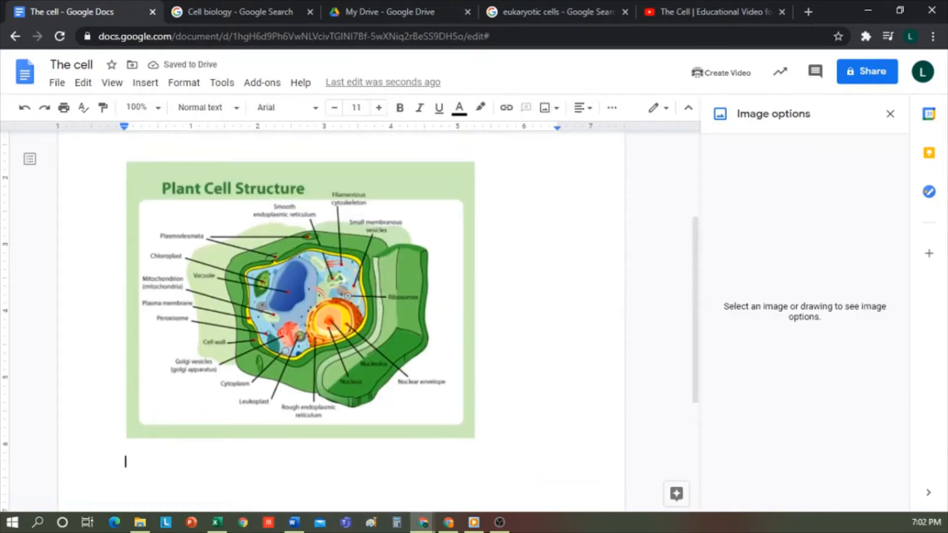
scroll(157, 278, down, 4)
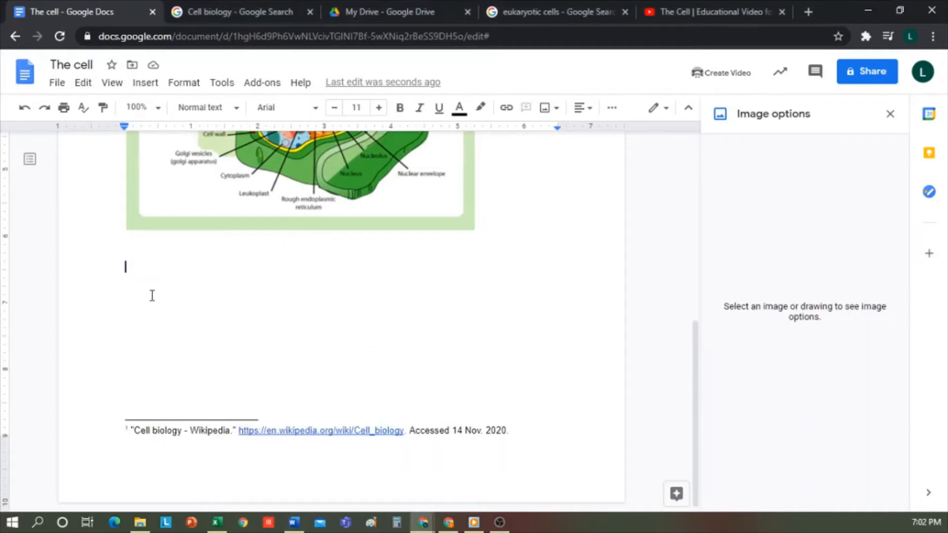
text(Prokaryotic Cells)
key(Return)
text(Eukaryotic Cells)
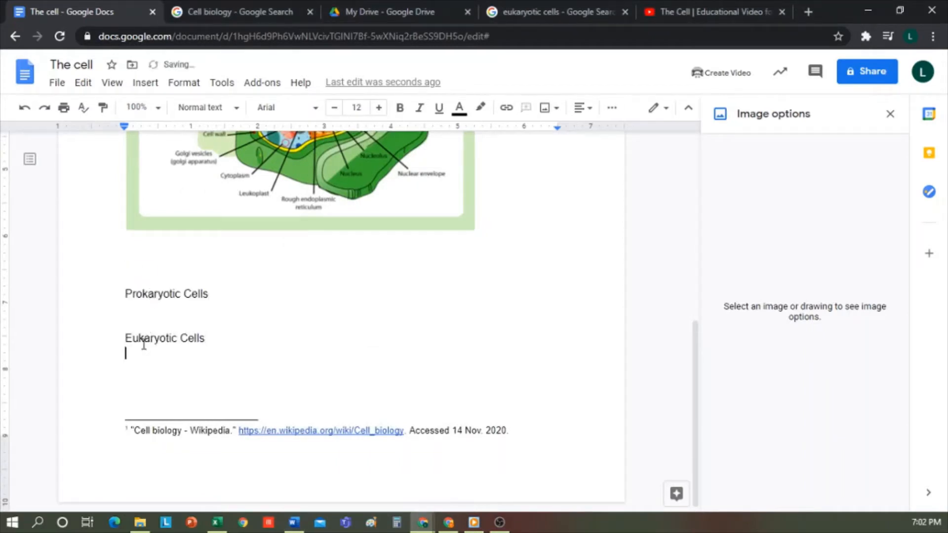
key(alt+Tab)
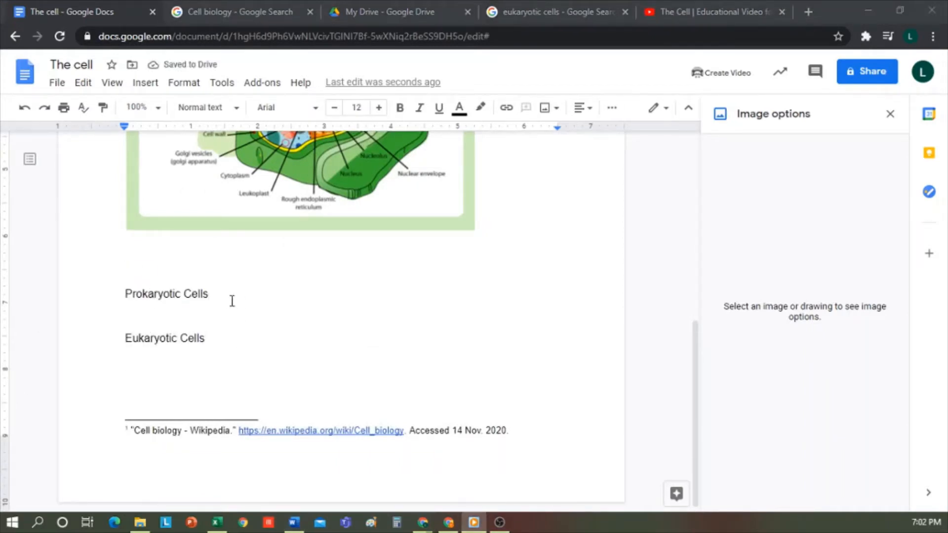
key(alt+Tab)
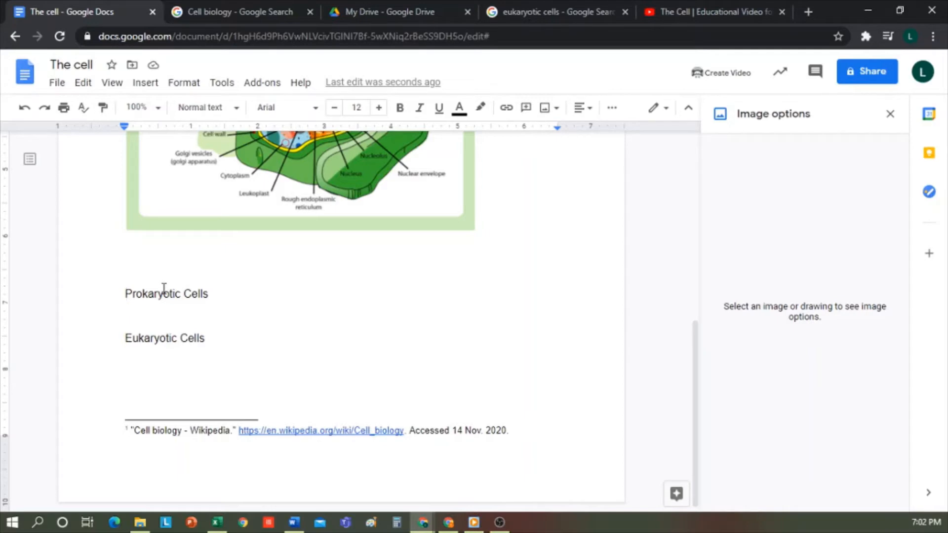
Enlarge the browser view and insert page breaks so "Prokaryotic Cells" and "Eukaryotic Cells" each start a new page
key(ctrl+plus)
key(ctrl+Return)
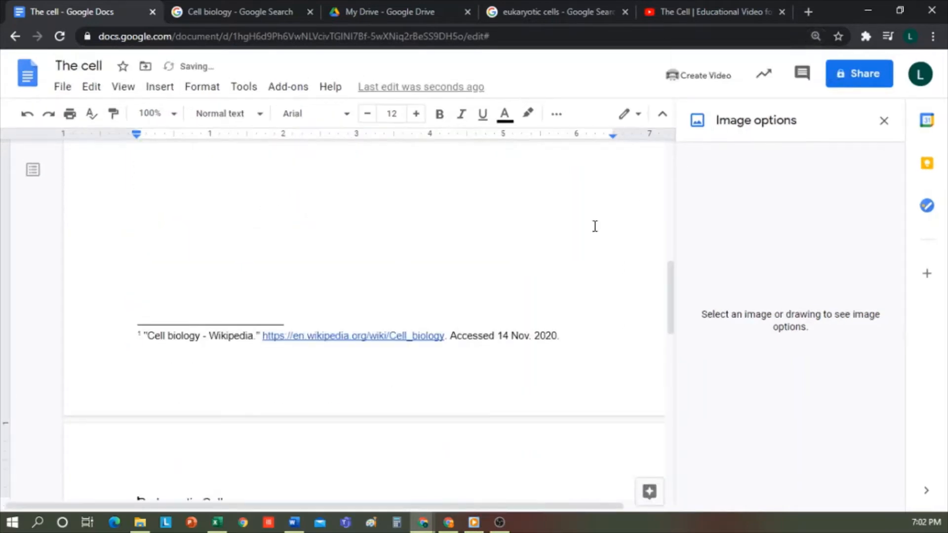
scroll(370, 332, down, 8)
scroll(167, 232, up, 4)
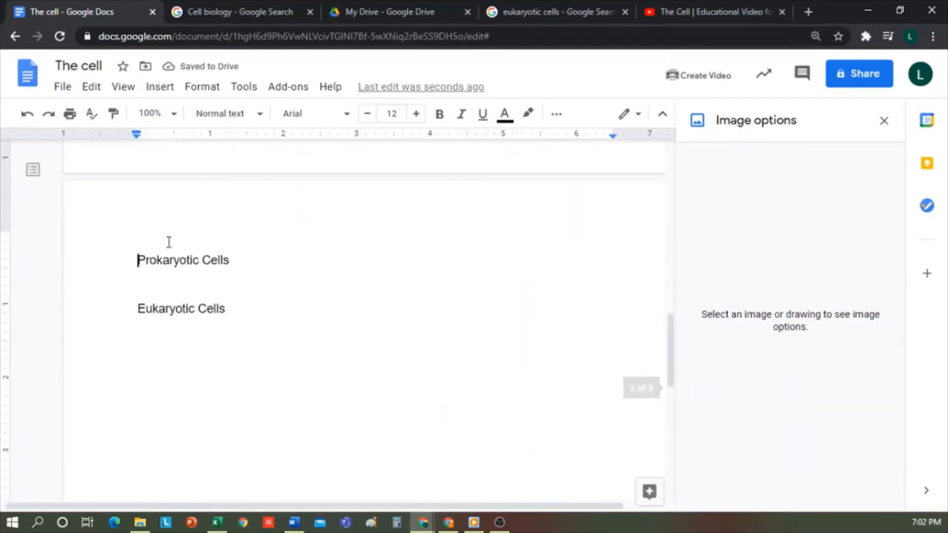
click(159, 88)
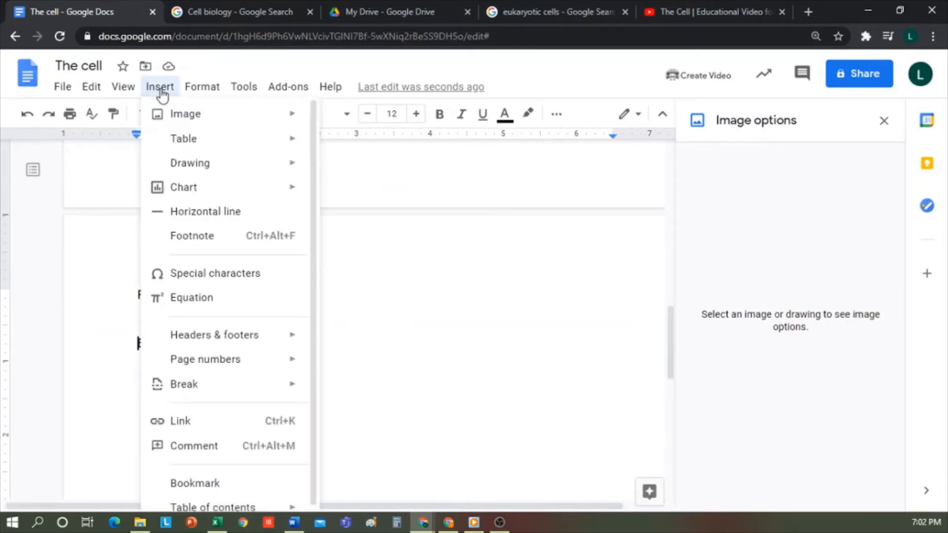
mouse_move(277, 389)
click(355, 390)
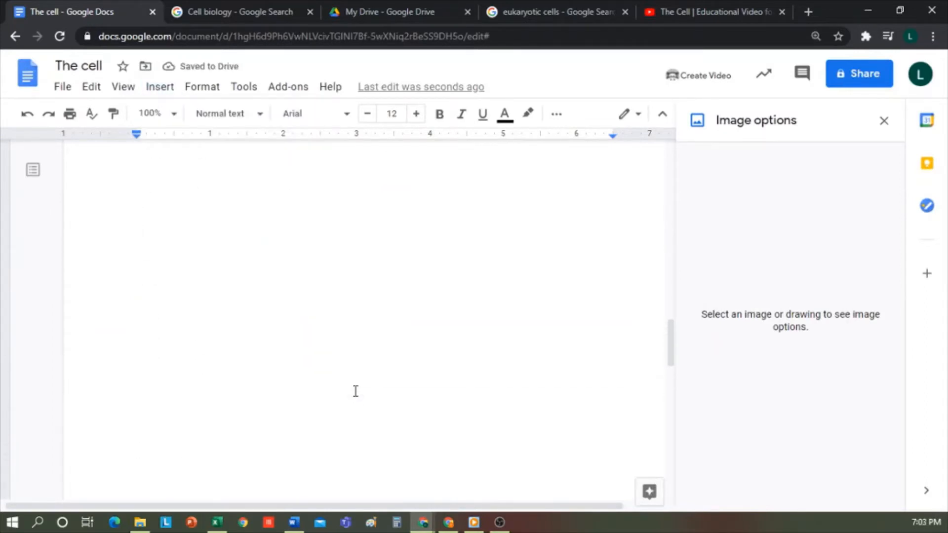
Format the "Prokaryotic Cells" line as a centered, bold Heading 2
scroll(355, 389, up, 5)
click(247, 256)
drag(248, 256, 129, 260)
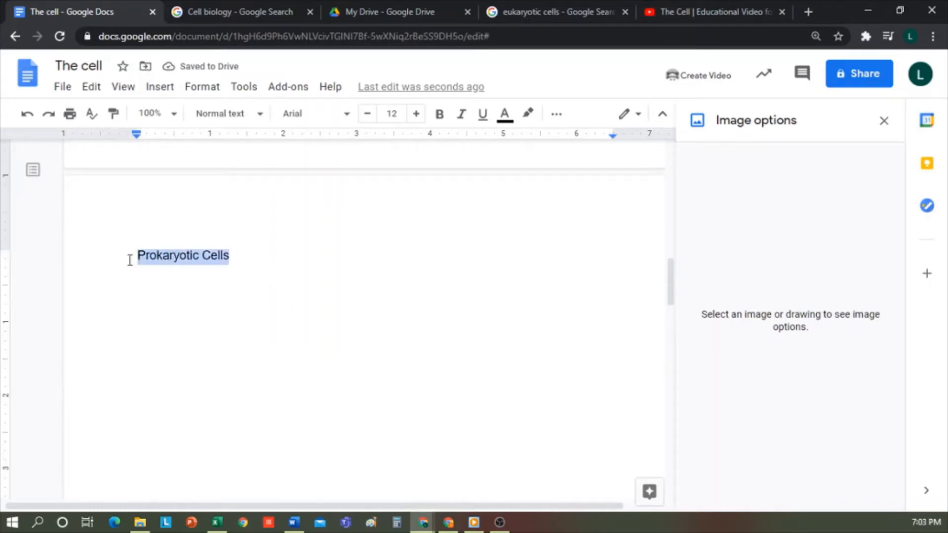
click(254, 114)
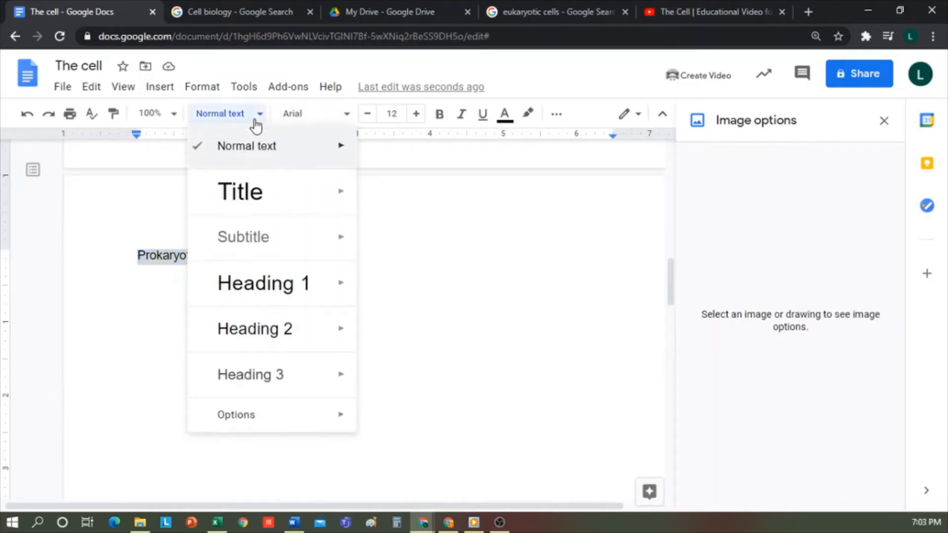
click(290, 330)
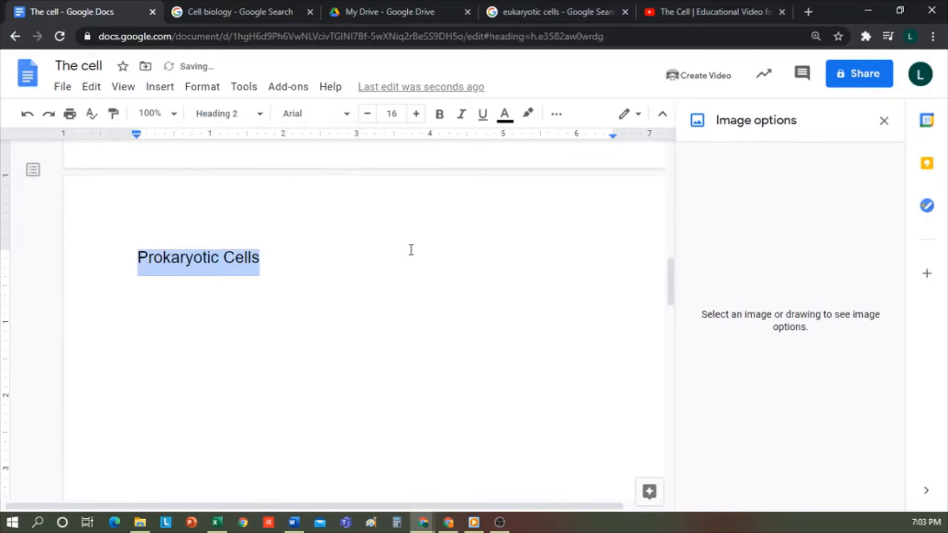
click(558, 115)
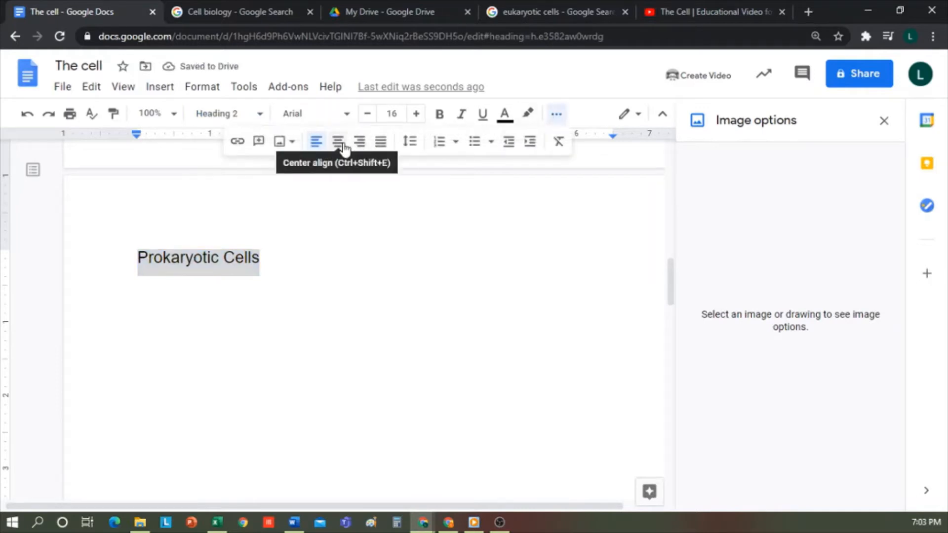
click(340, 144)
click(439, 114)
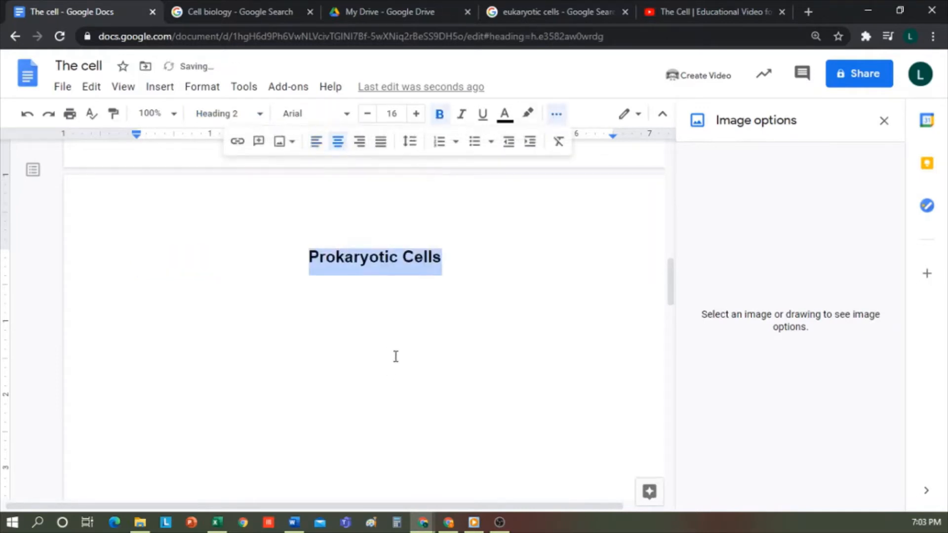
Format the "Eukaryotic Cells" line as a centered, bold Heading 2
scroll(366, 344, down, 5)
scroll(366, 343, down, 2)
drag(226, 306, 138, 306)
click(247, 117)
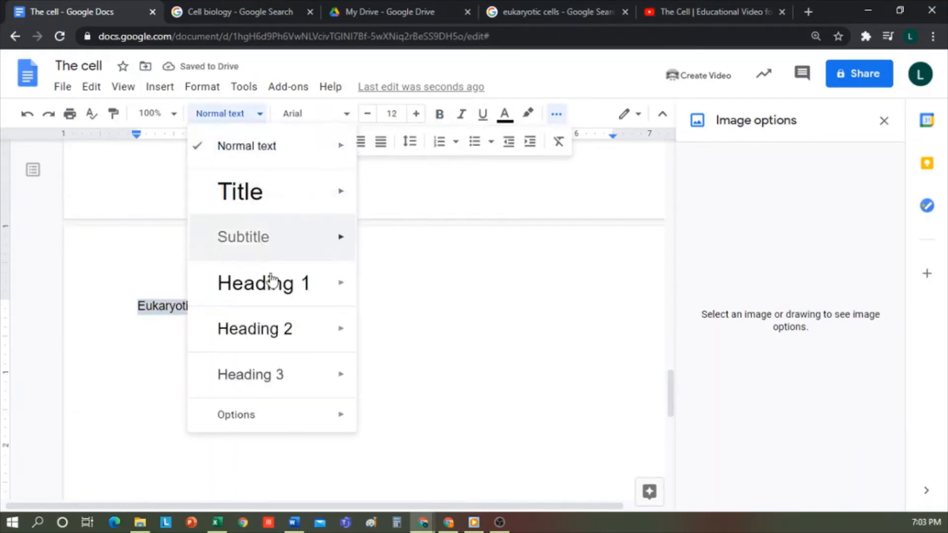
click(271, 333)
click(337, 142)
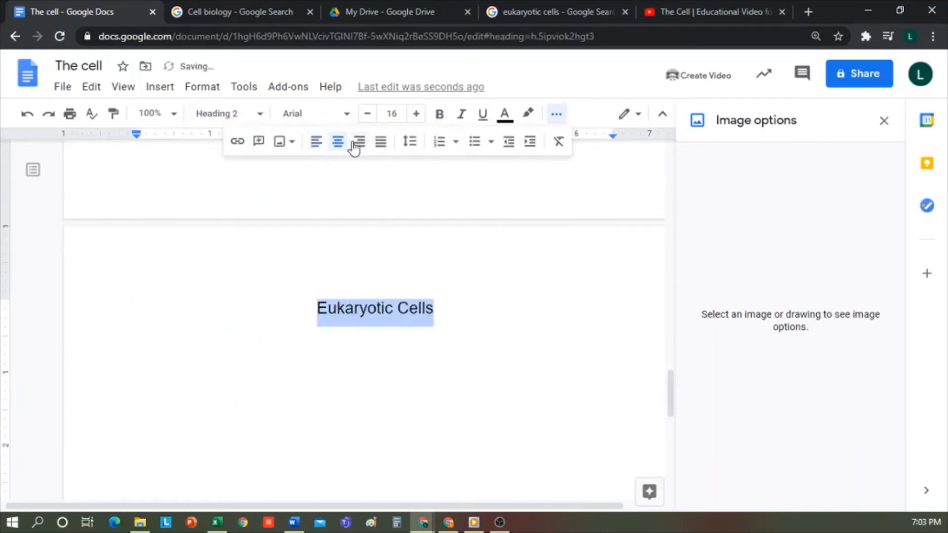
click(439, 117)
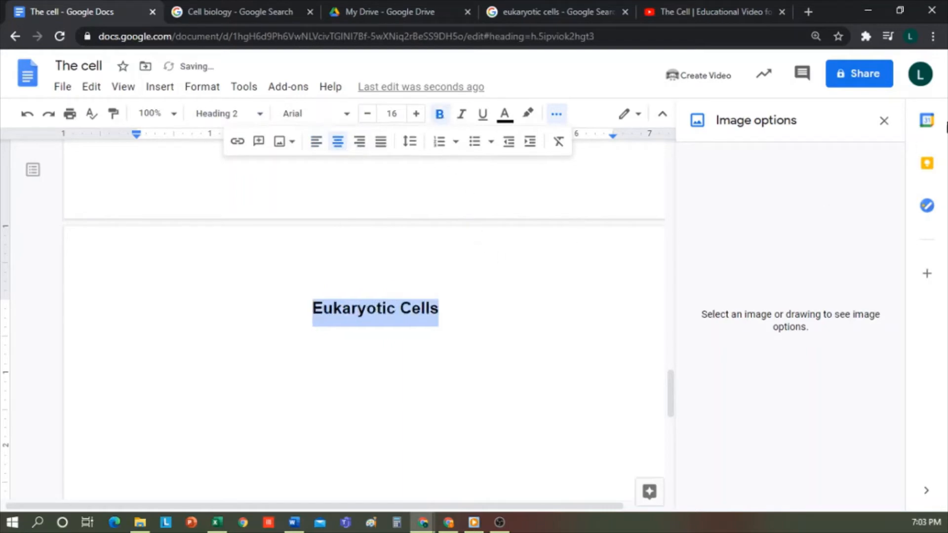
Close the image options, place the cursor below the "Prokaryotic Cells" heading and look up "Prokaryotic" in the Dictionary
click(885, 121)
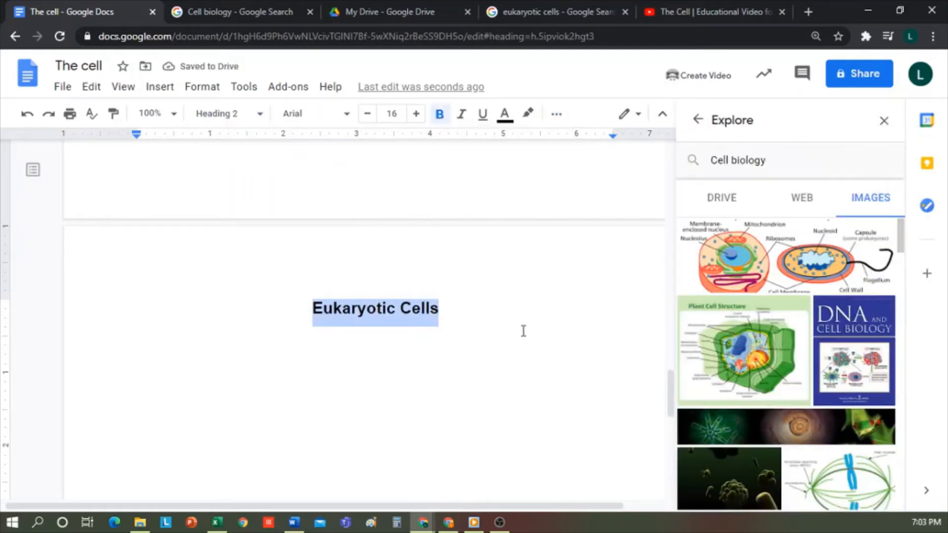
scroll(523, 330, up, 10)
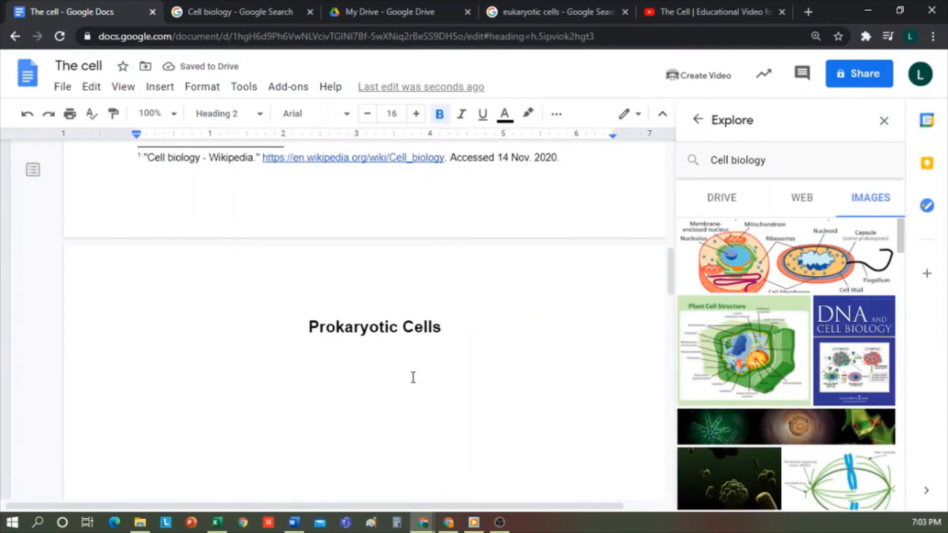
click(413, 374)
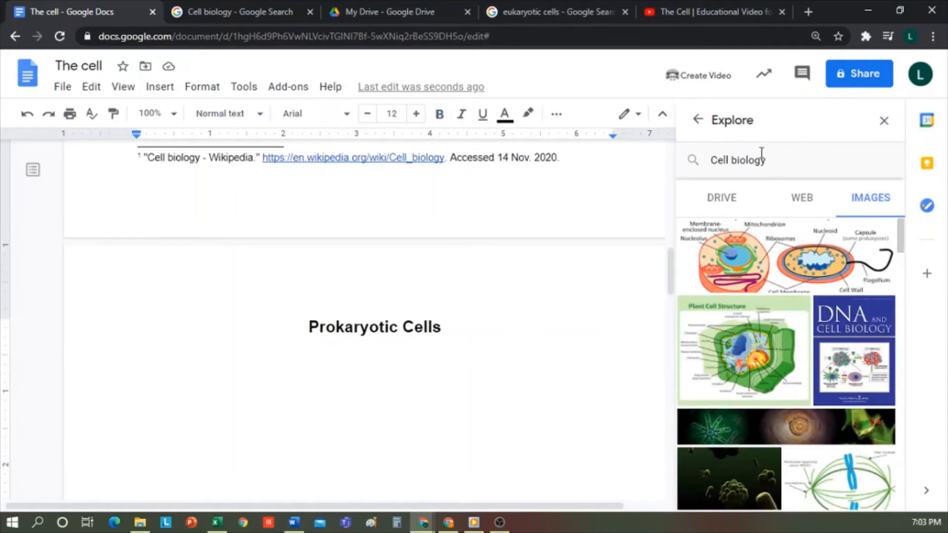
click(243, 89)
click(299, 291)
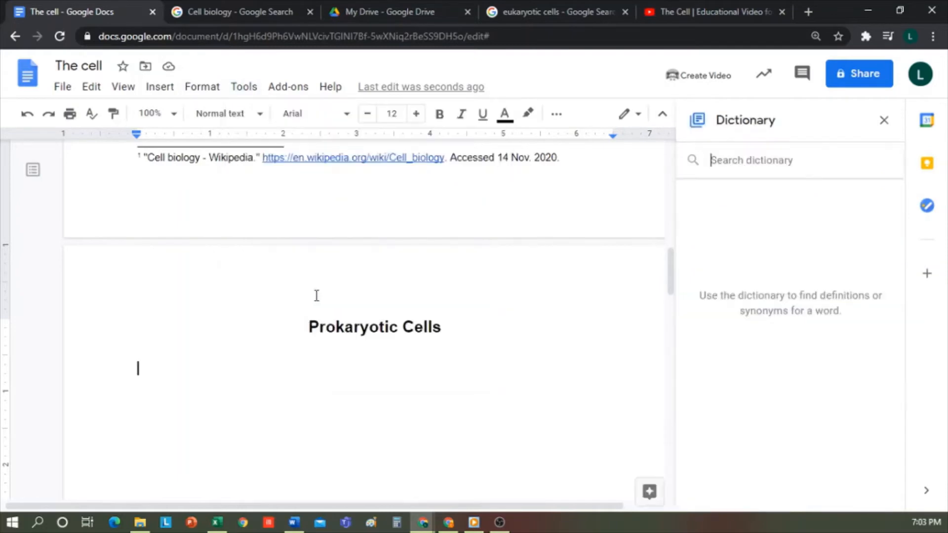
click(749, 165)
text(Prokaryotic)
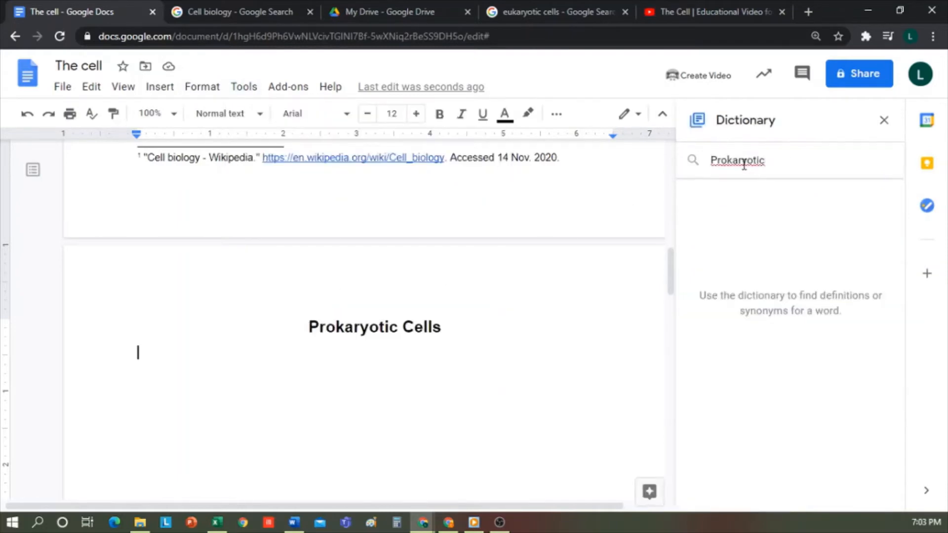
key(Return)
click(795, 163)
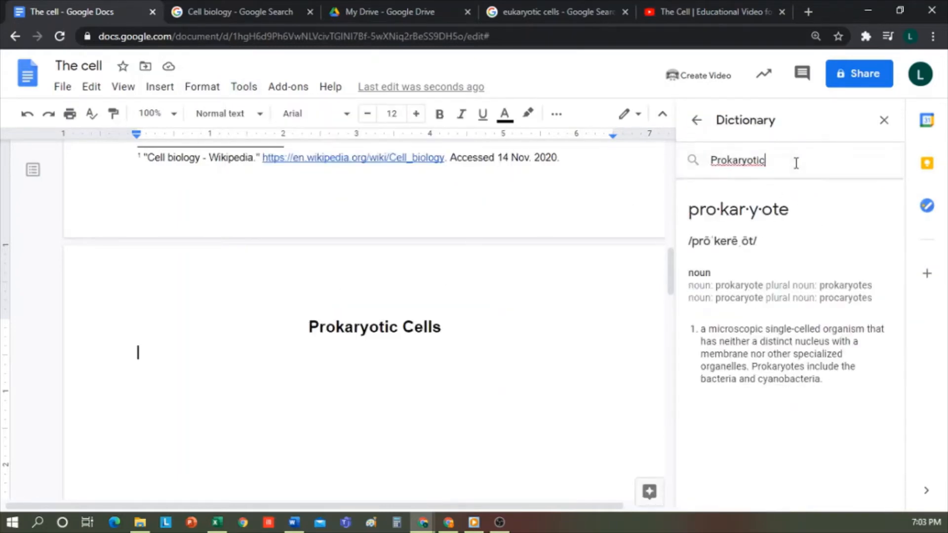
Copy the Dictionary definition of prokaryote into the document below the "Prokaryotic Cells" heading
drag(823, 379, 703, 331)
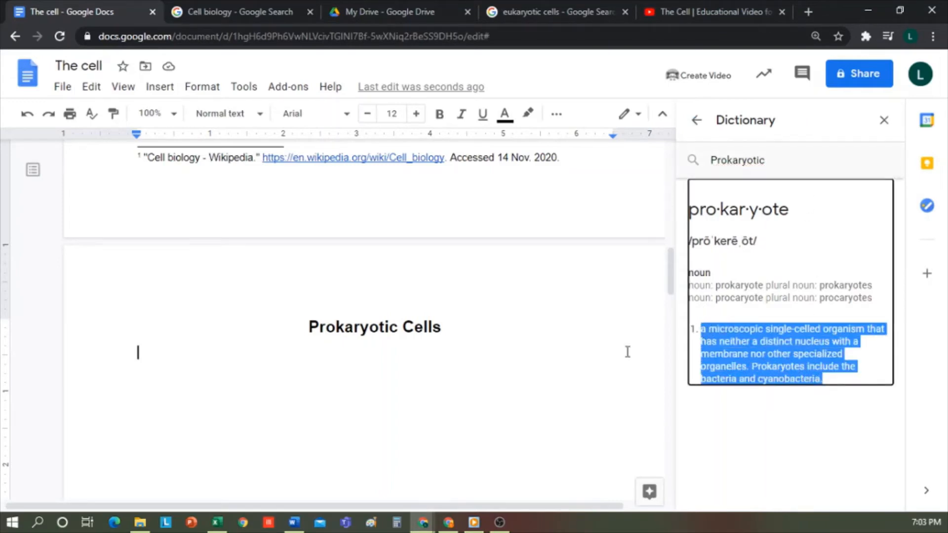
click(256, 366)
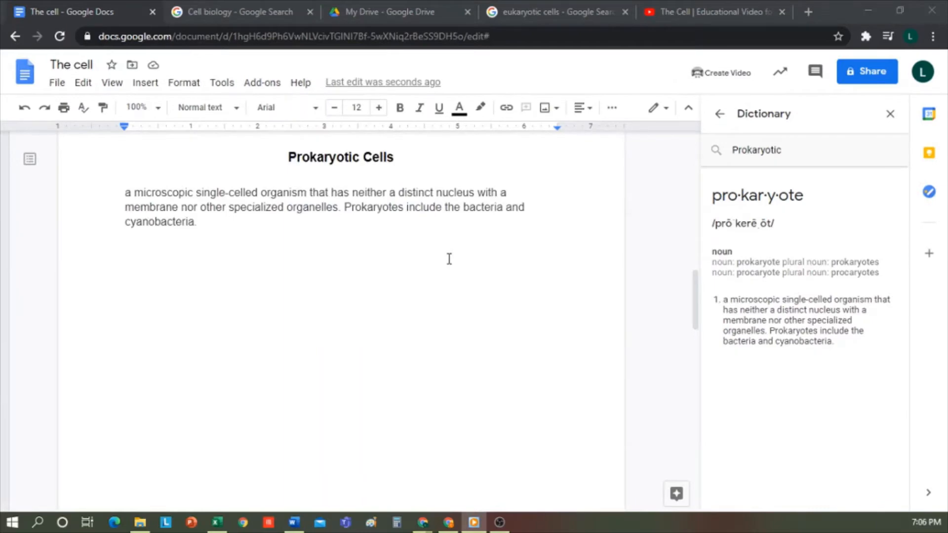
Copy the highlighted eukaryotic cell definition from the Google results, paste it without formatting below the "Eukaryotic Cells" heading and start a new line
scroll(449, 259, down, 15)
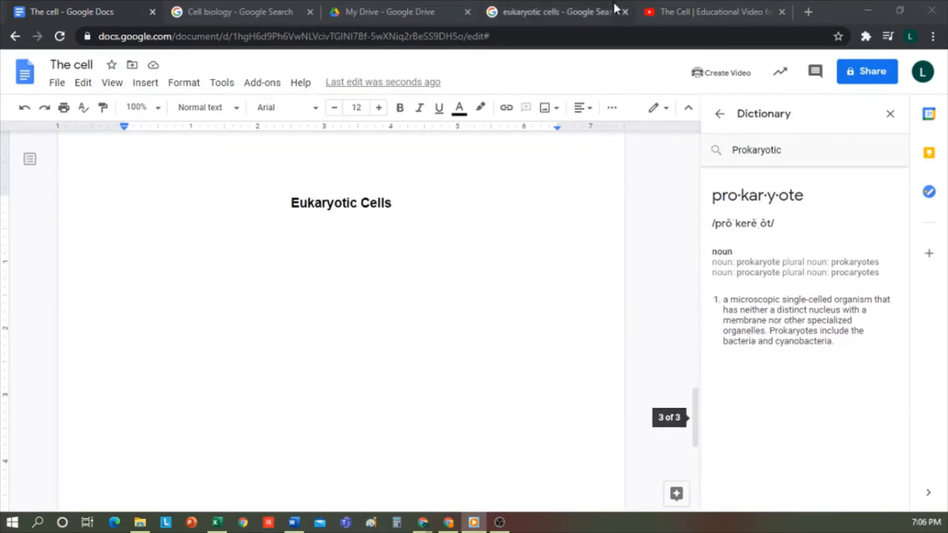
click(546, 14)
right_click(228, 201)
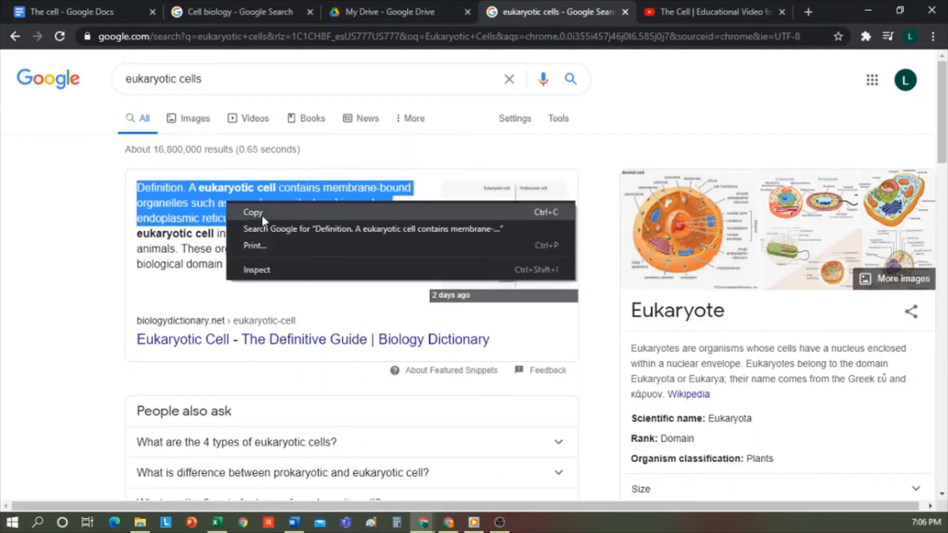
click(283, 212)
click(93, 4)
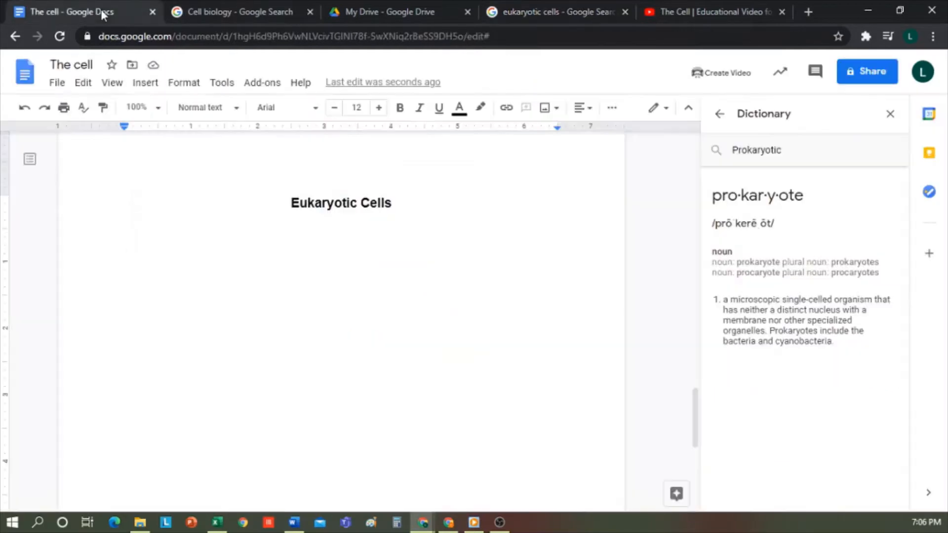
right_click(134, 239)
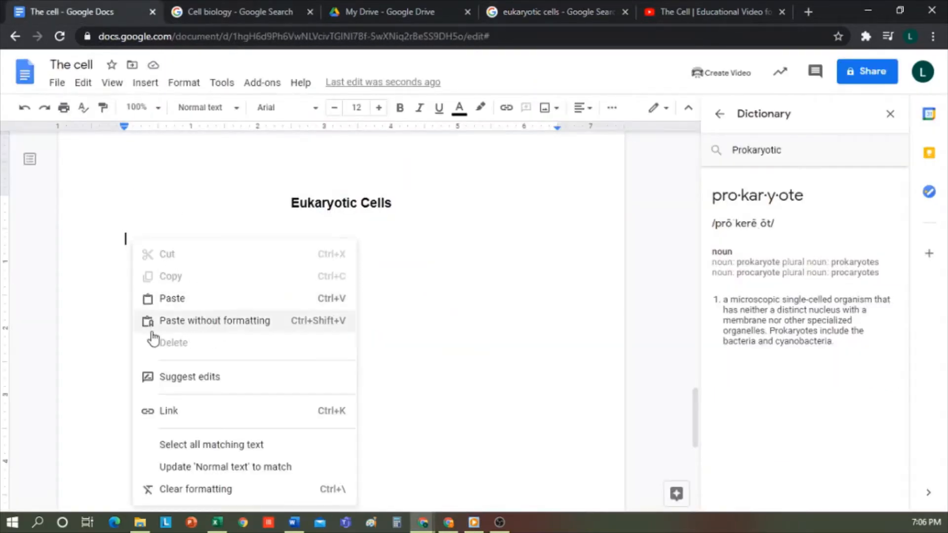
click(267, 326)
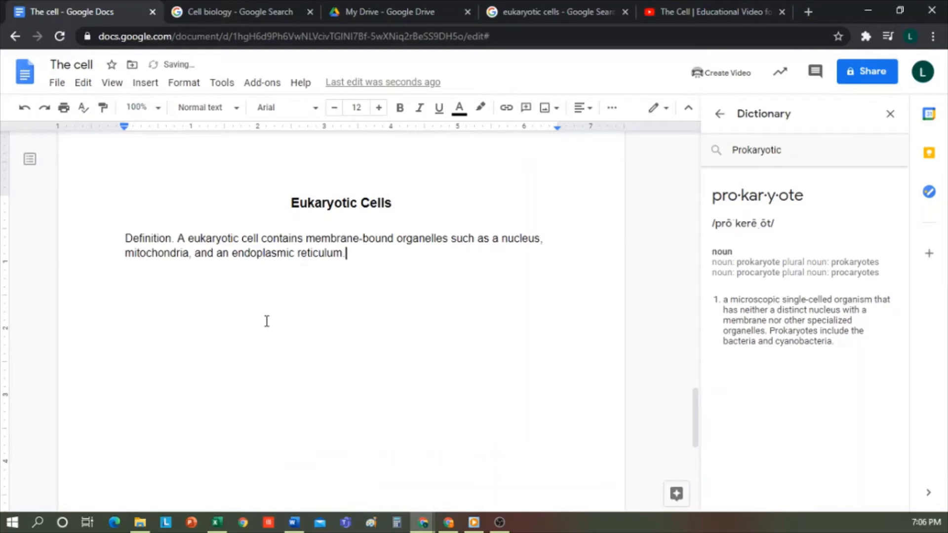
key(Return)
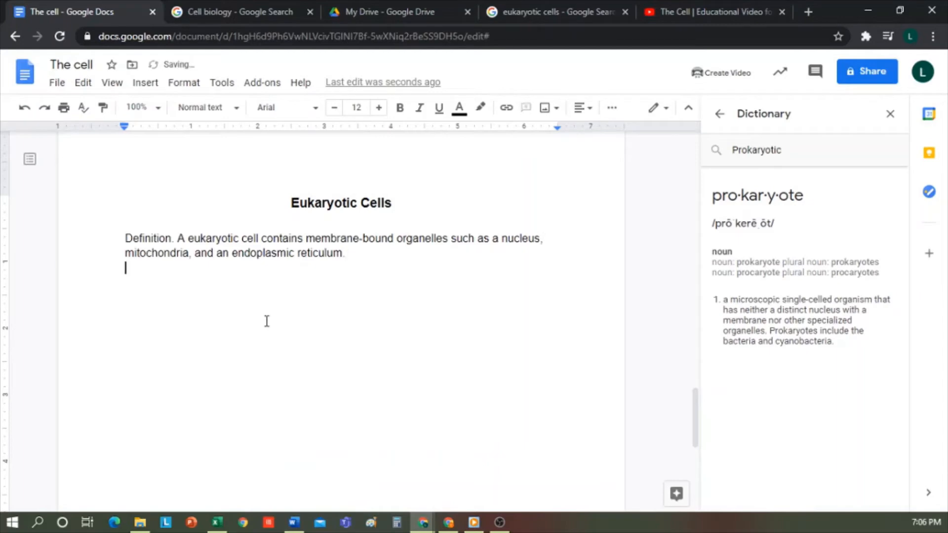
Try pasting more of the eukaryotic cell search snippet with its original formatting below the definition, and undo that paste
click(577, 11)
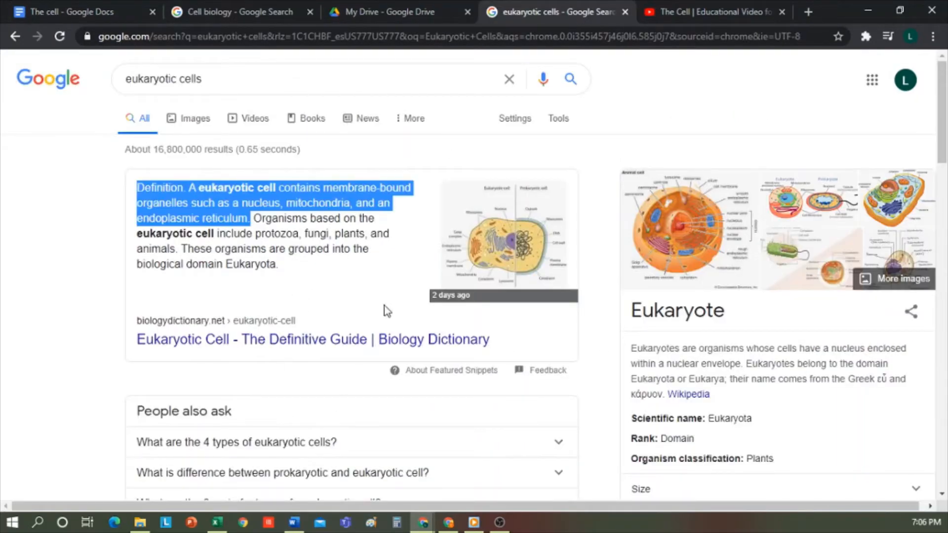
drag(292, 273, 170, 206)
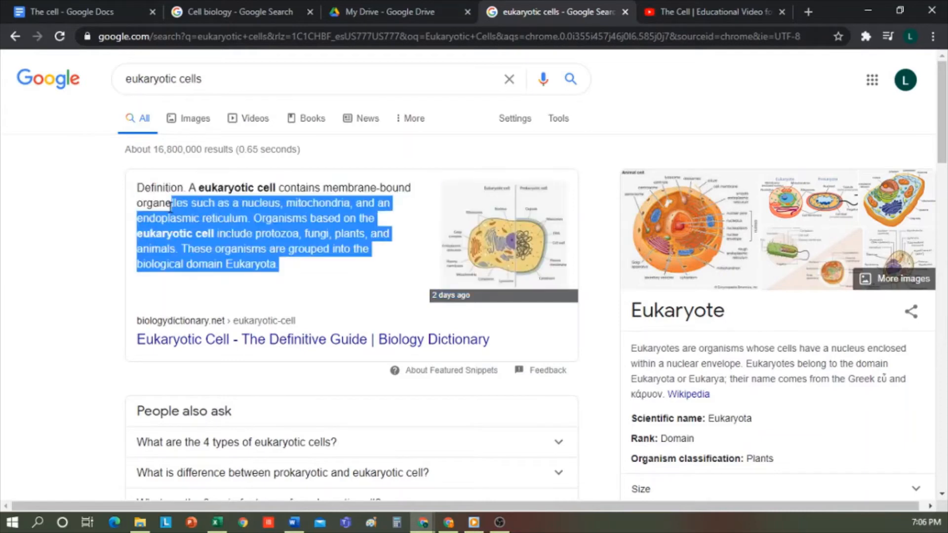
click(100, 10)
key(ctrl+v)
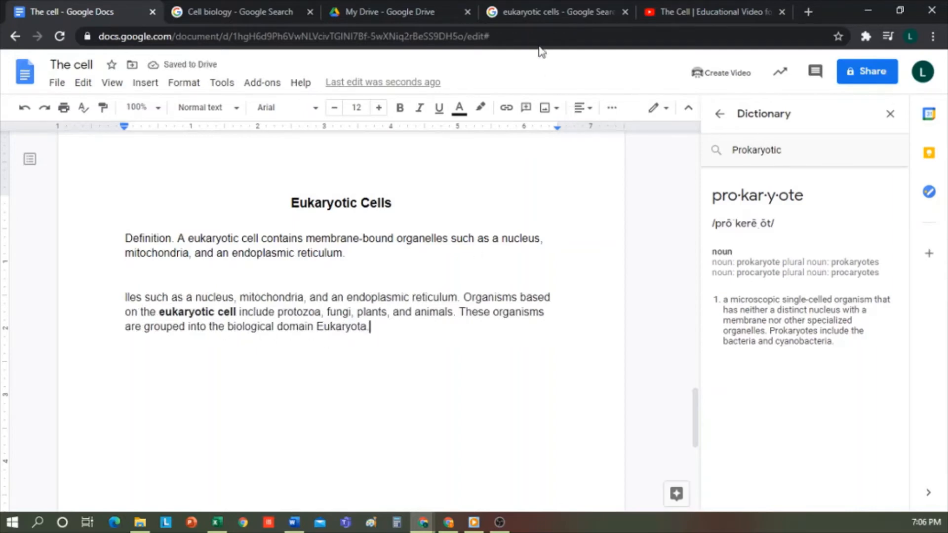
click(555, 11)
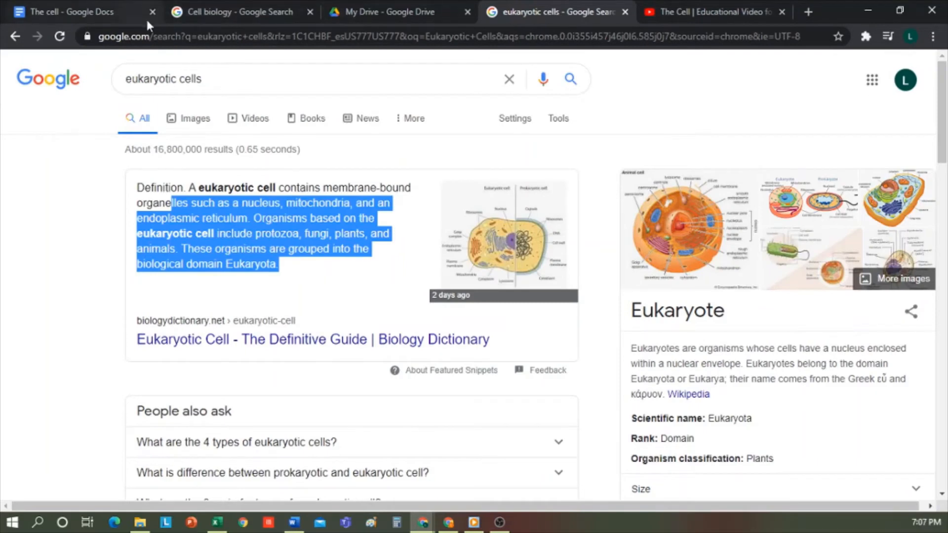
click(117, 13)
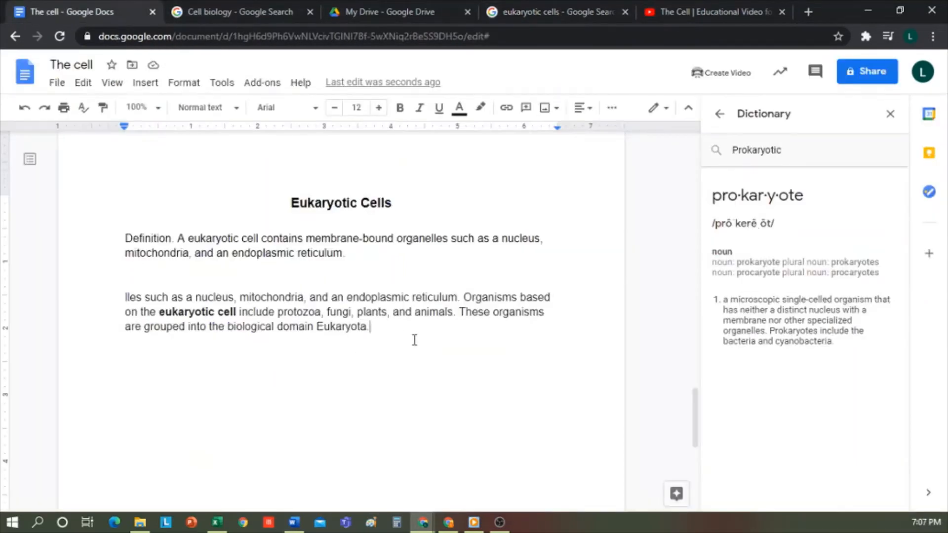
key(ctrl+z)
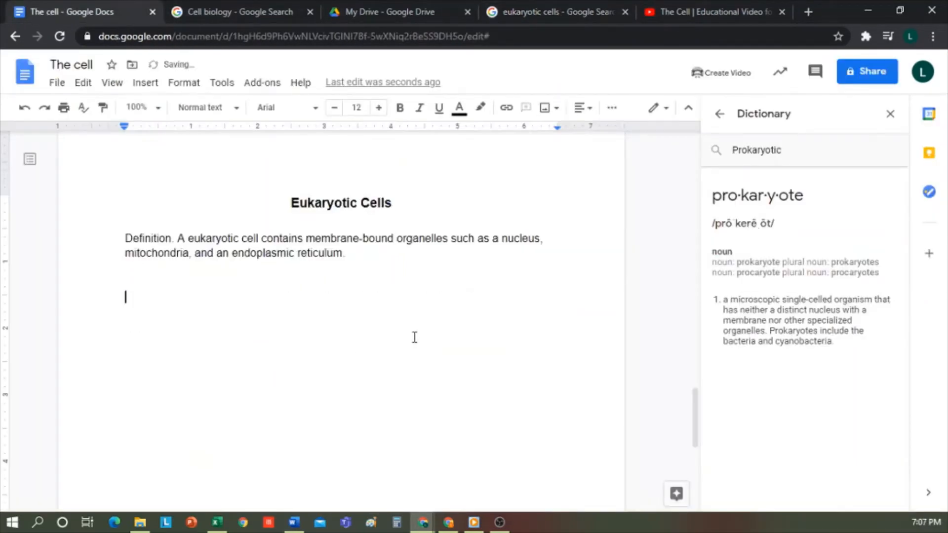
Search the web for "prokaryotic cell" images and insert the first labelled cell diagram below the prokaryote definition
click(145, 82)
mouse_move(207, 108)
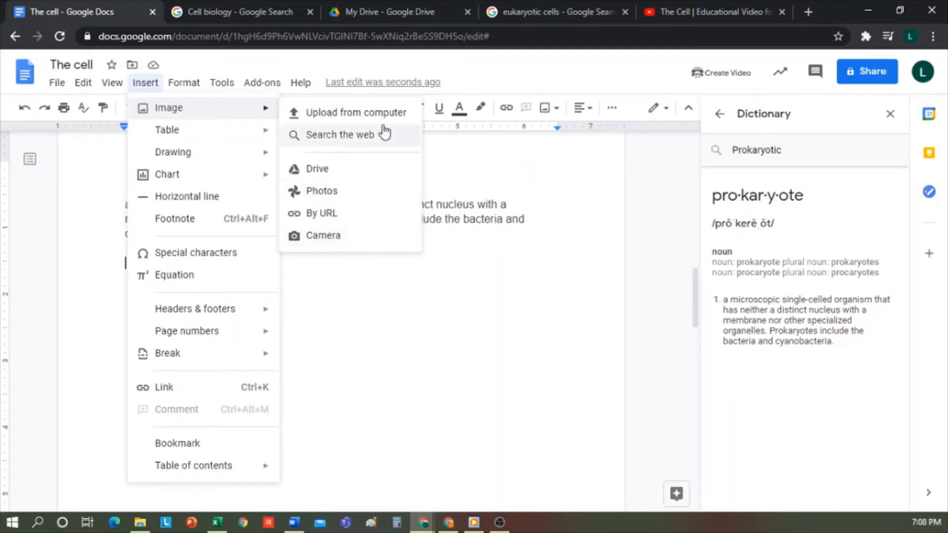
click(374, 140)
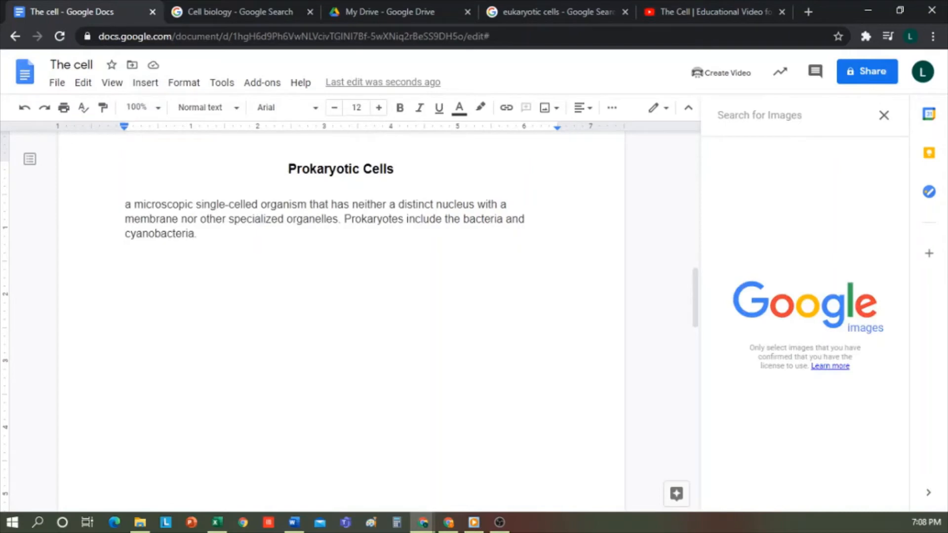
text(prokar)
click(758, 164)
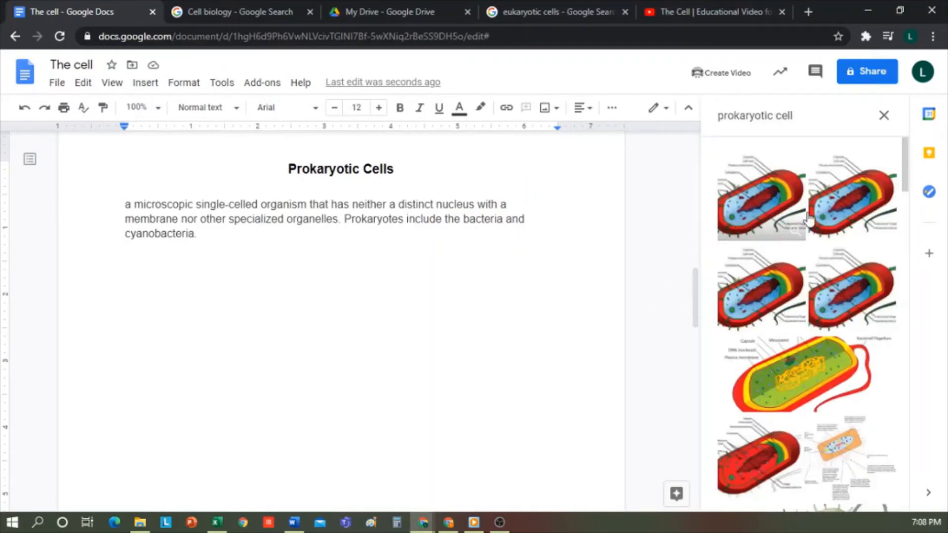
click(769, 192)
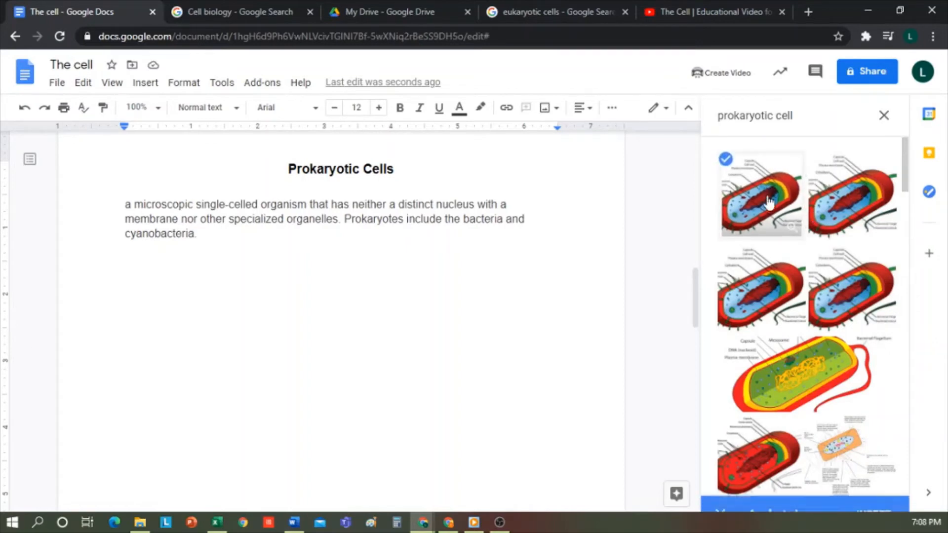
click(873, 495)
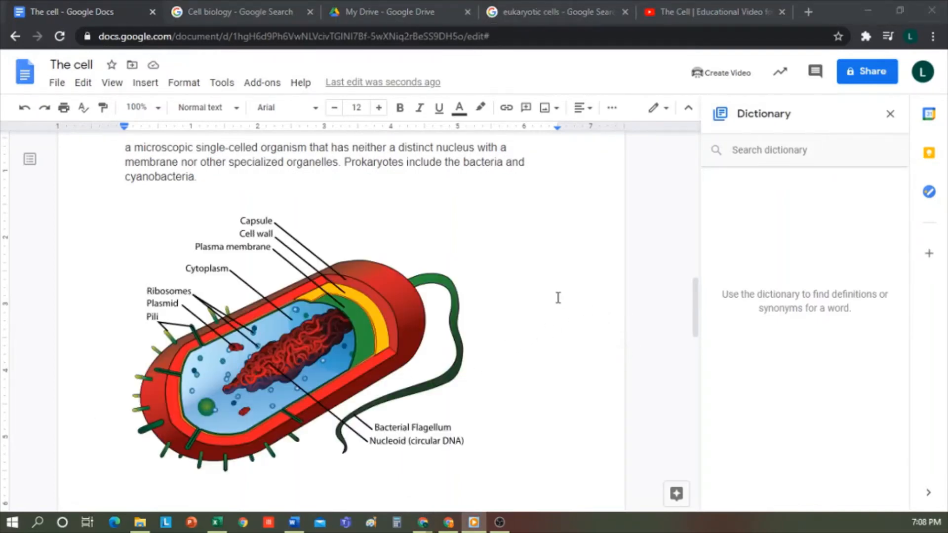
Copy the address of the YouTube video "The Cell" and add the line "Watch the video HERE" below the plant cell image
click(700, 15)
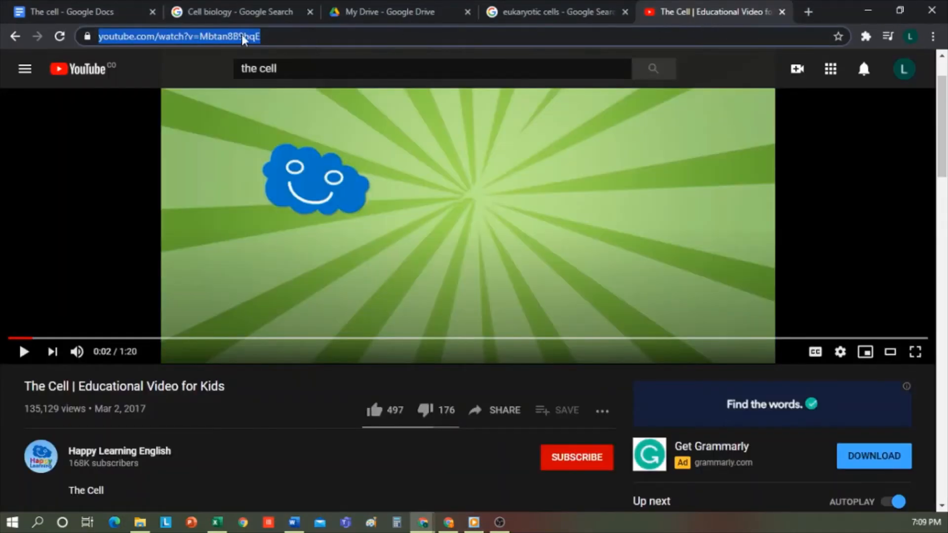
click(89, 10)
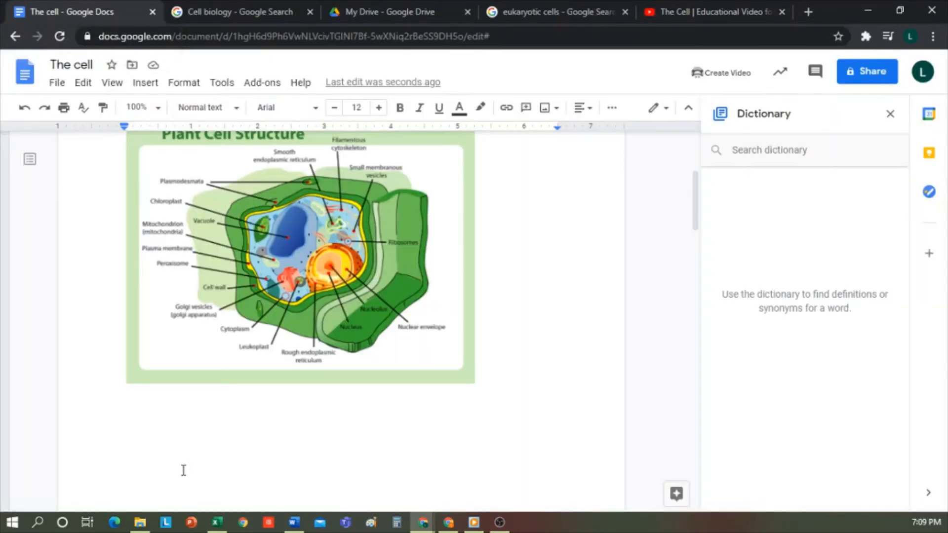
click(175, 433)
text(W)
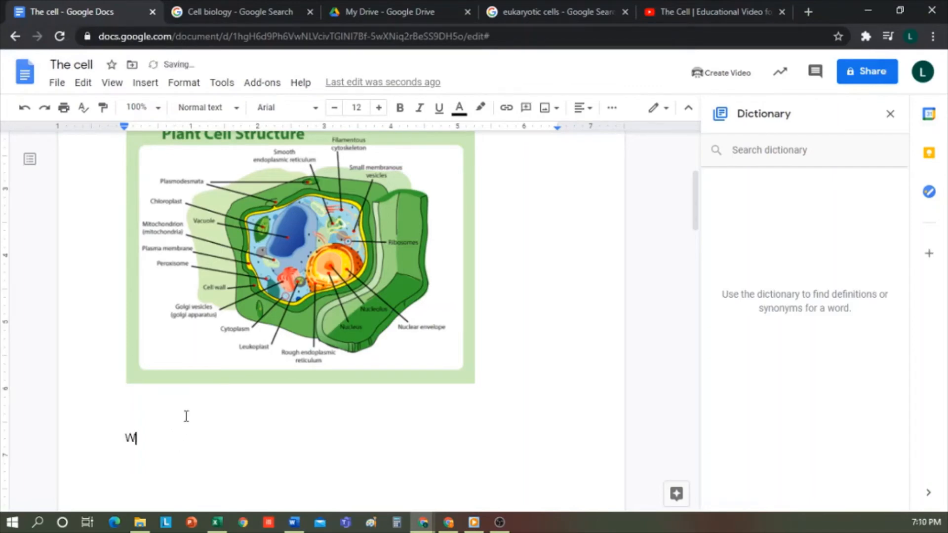
text(atch the video HERE)
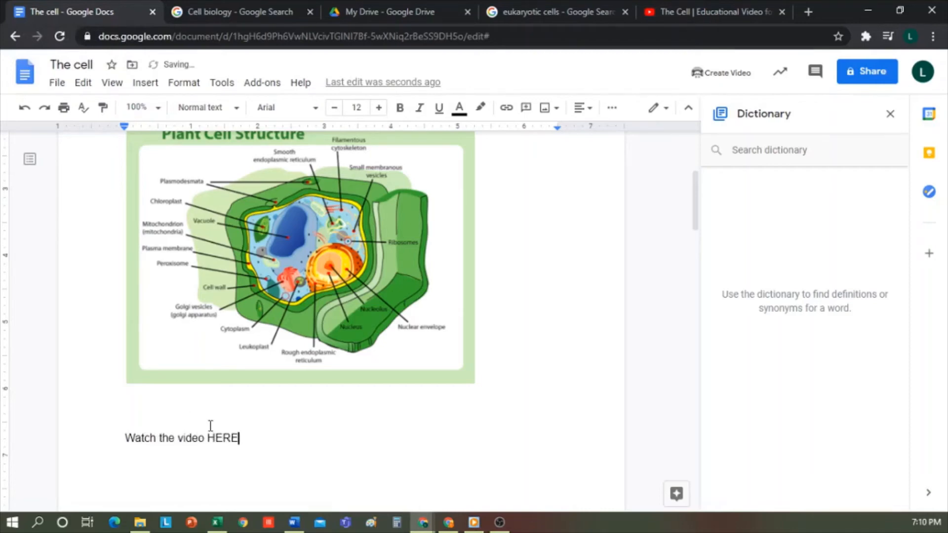
Link the word "HERE" in the video line to the copied YouTube address
drag(247, 439, 206, 439)
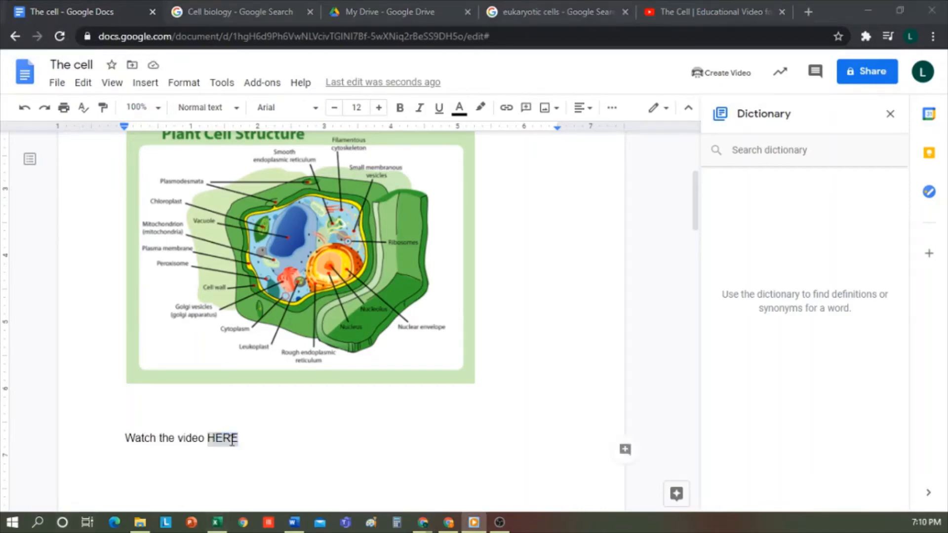
scroll(302, 385, up, 3)
scroll(264, 395, down, 4)
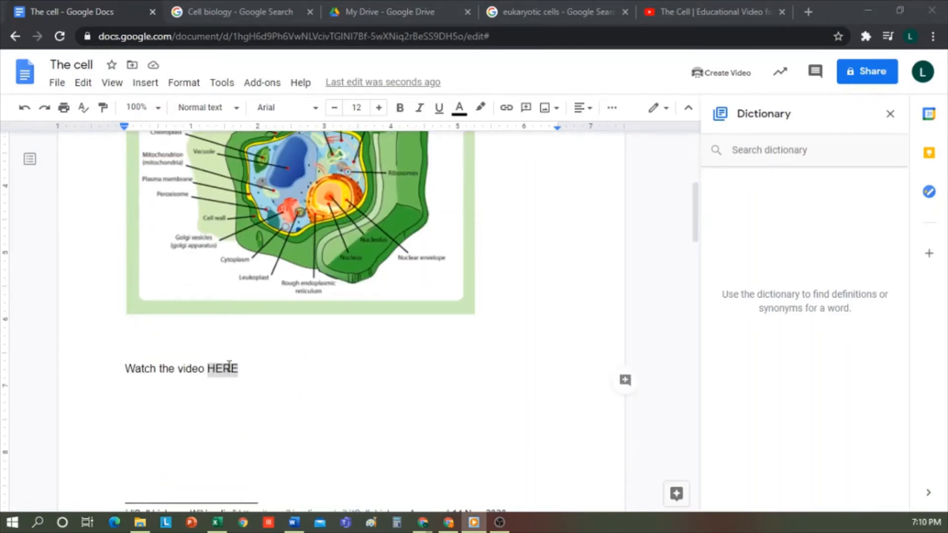
click(145, 83)
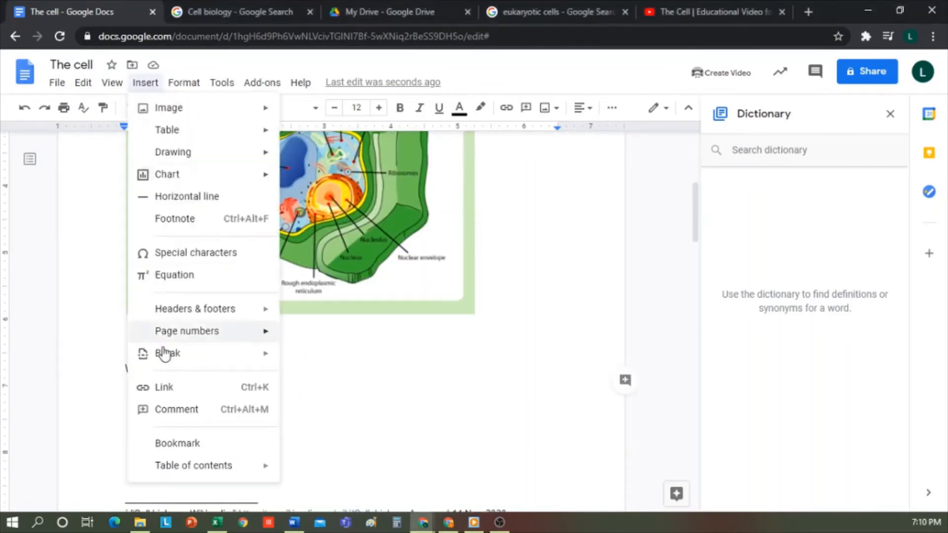
click(184, 388)
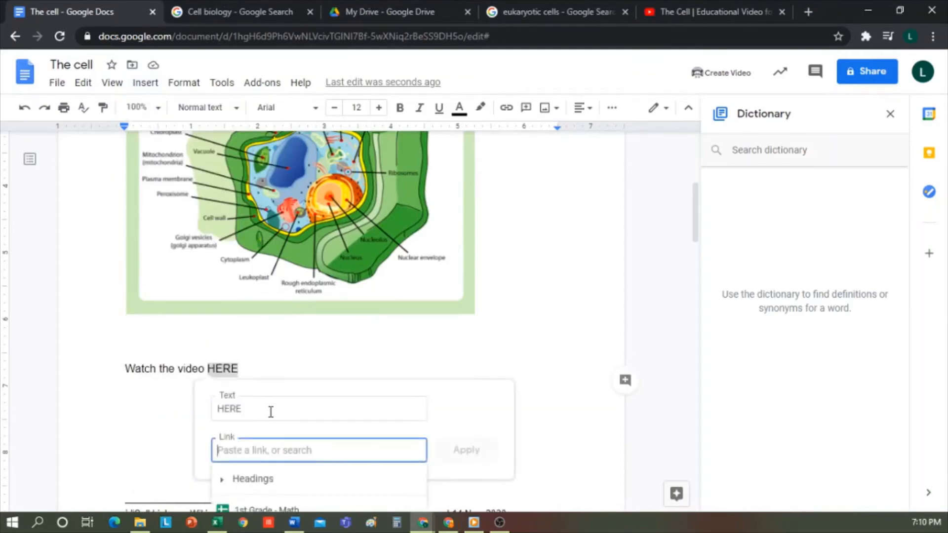
key(ctrl+v)
click(481, 451)
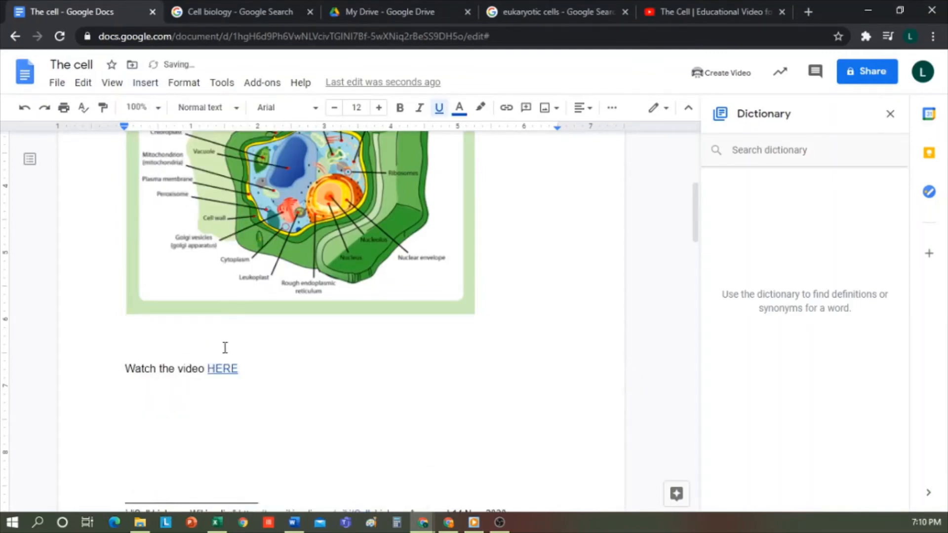
right_click(229, 368)
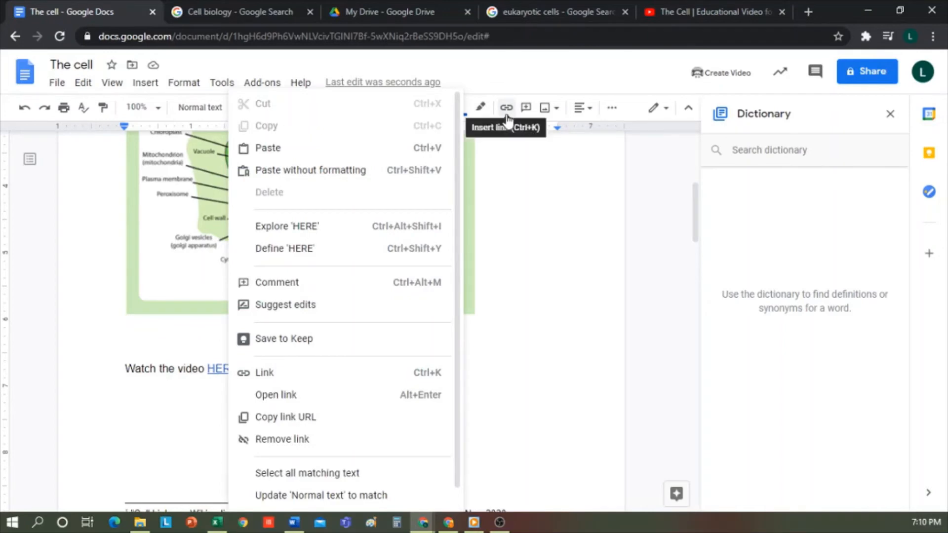
click(506, 384)
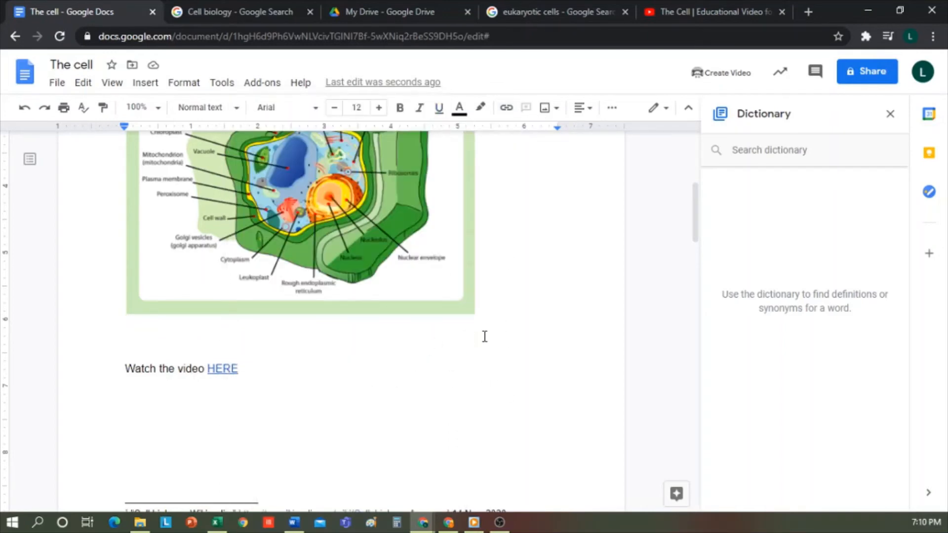
Close the Dictionary and Explore side panes and insert a page break before the title "The Cell"
click(892, 118)
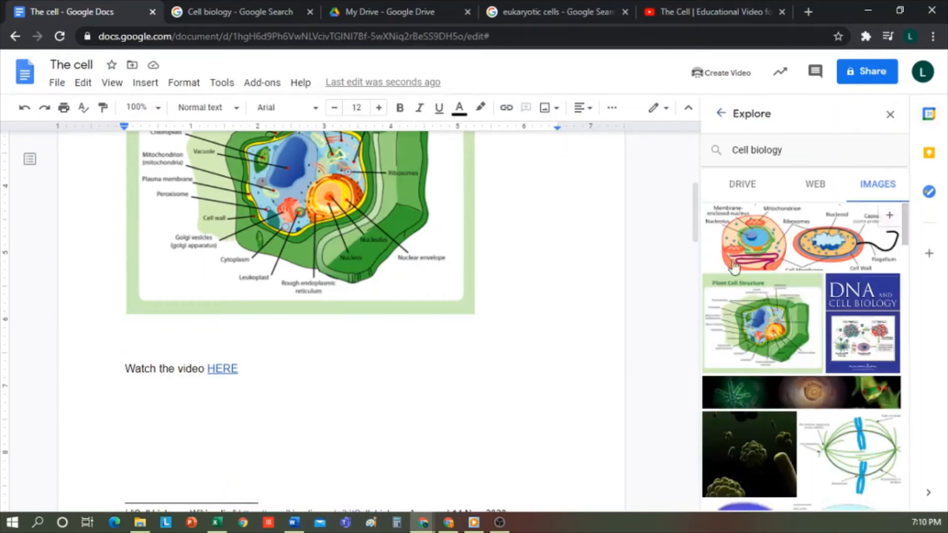
click(890, 115)
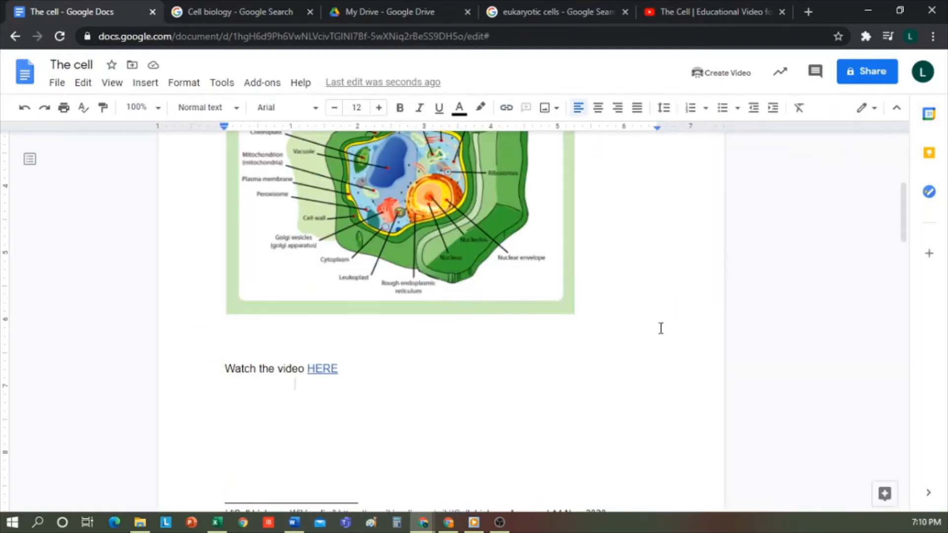
scroll(692, 340, up, 5)
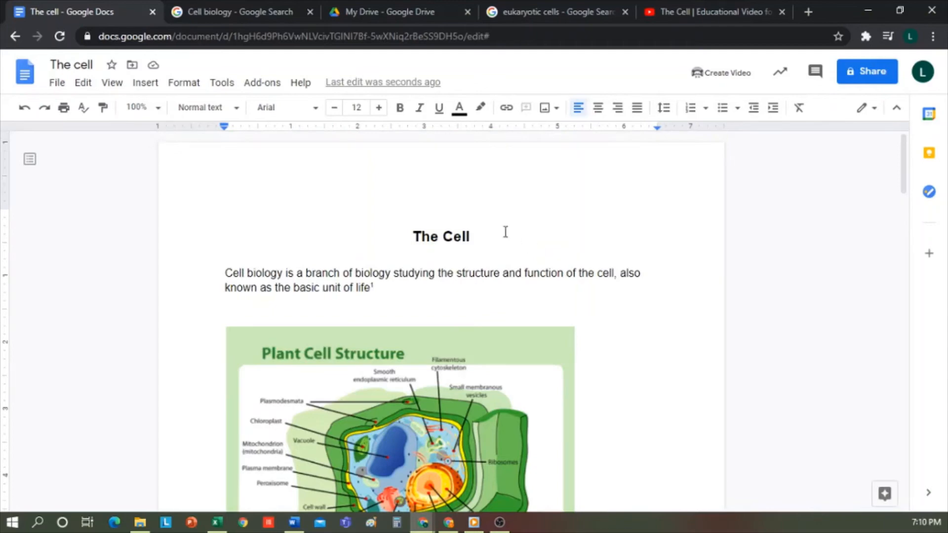
click(411, 238)
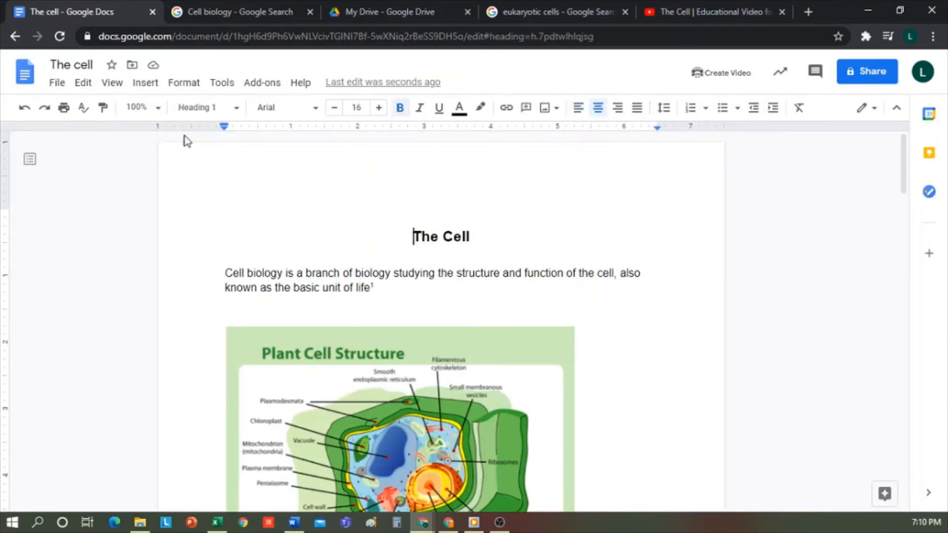
click(145, 83)
mouse_move(228, 354)
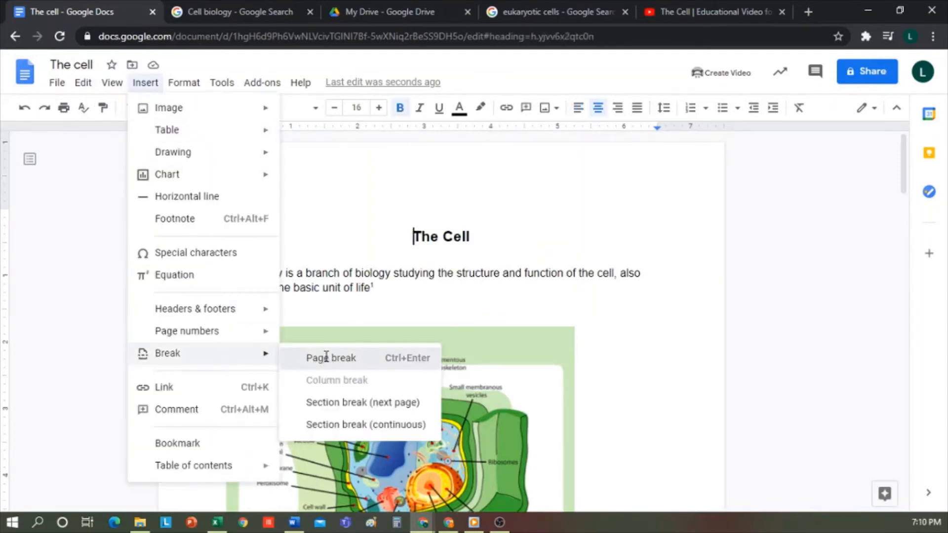
click(321, 360)
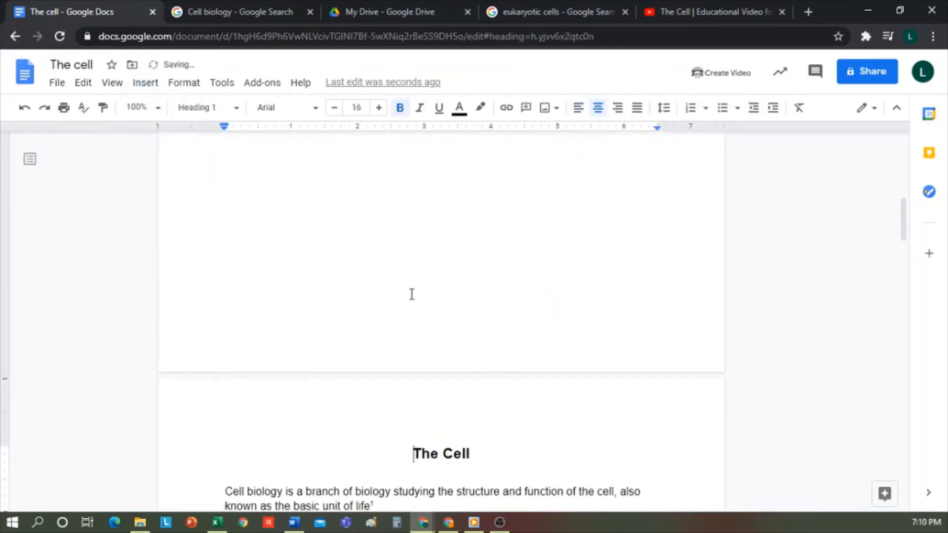
Insert a table of contents with page numbers on the blank first page
click(440, 190)
click(139, 87)
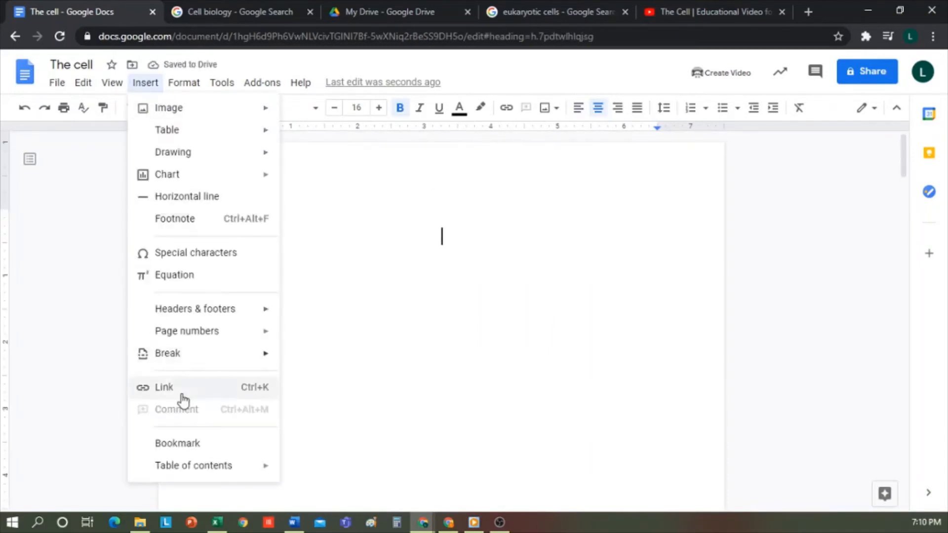
mouse_move(254, 472)
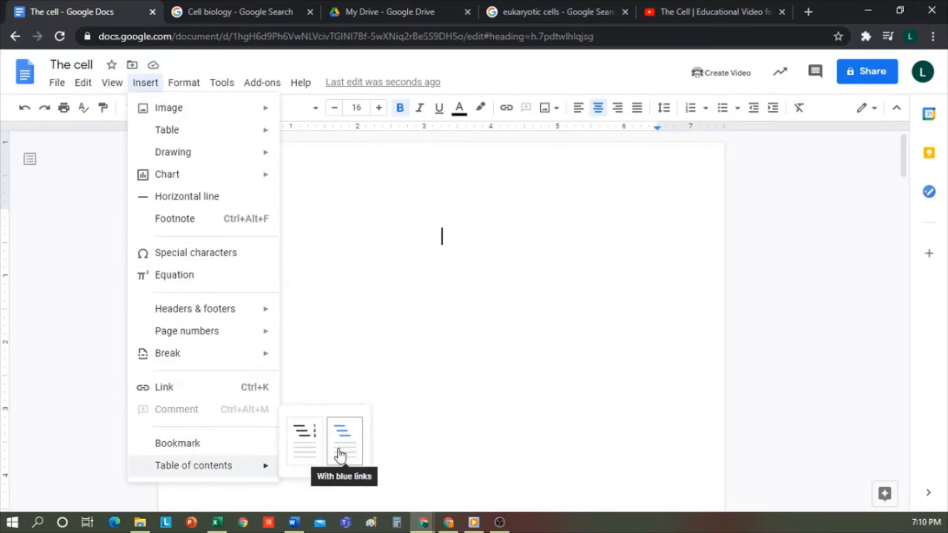
click(303, 445)
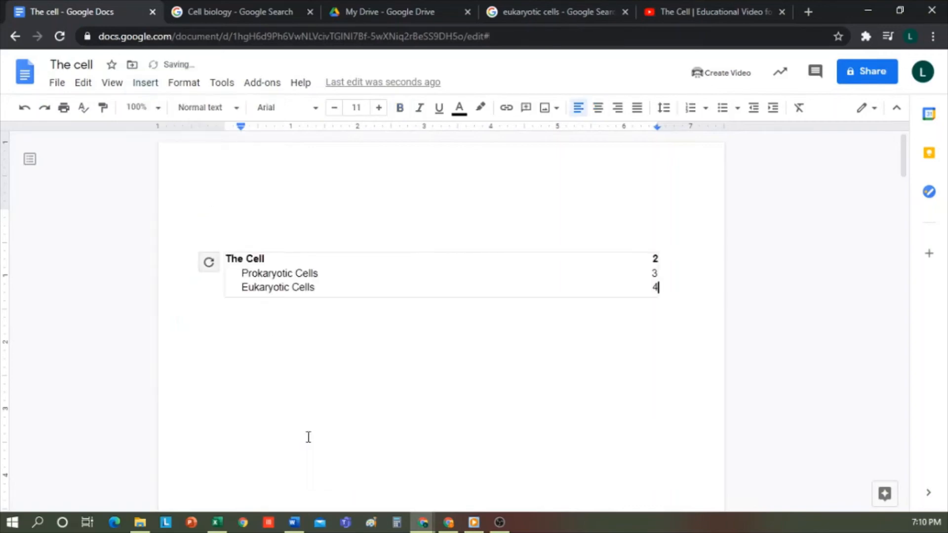
Check the heading links in the table of contents against the document and update the table of contents
click(261, 258)
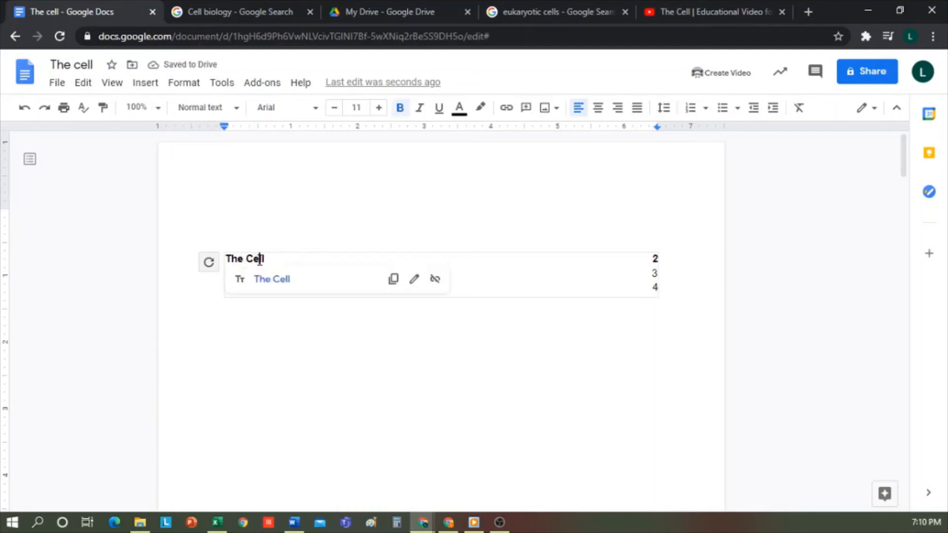
click(250, 355)
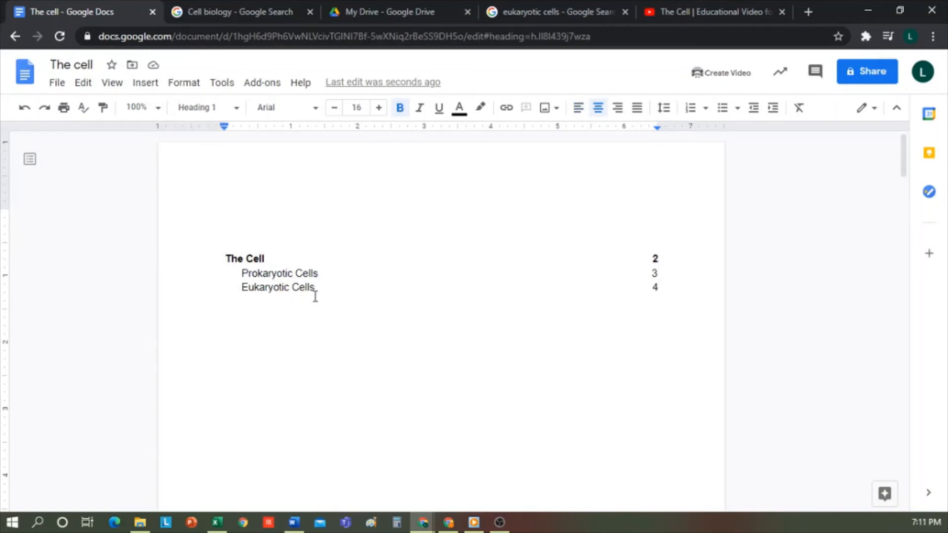
scroll(321, 308, down, 10)
click(455, 470)
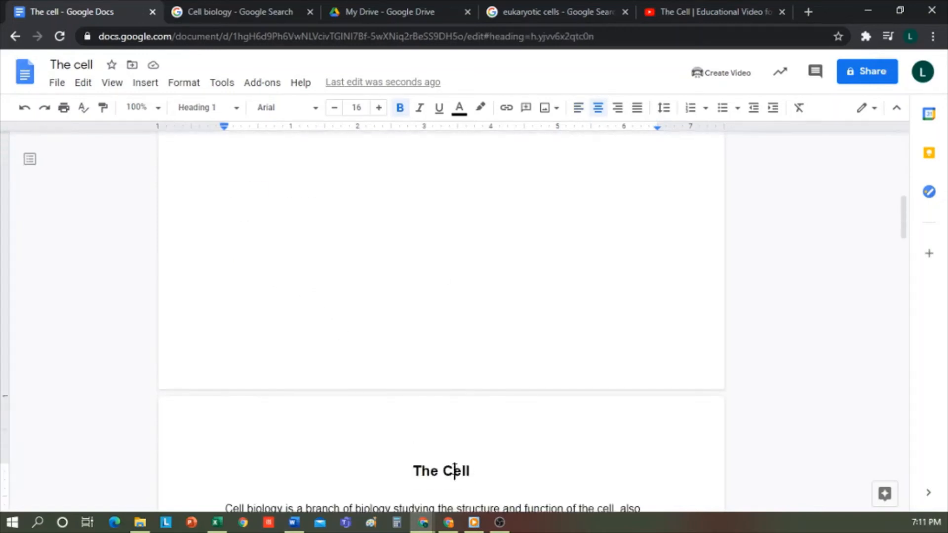
scroll(281, 251, up, 10)
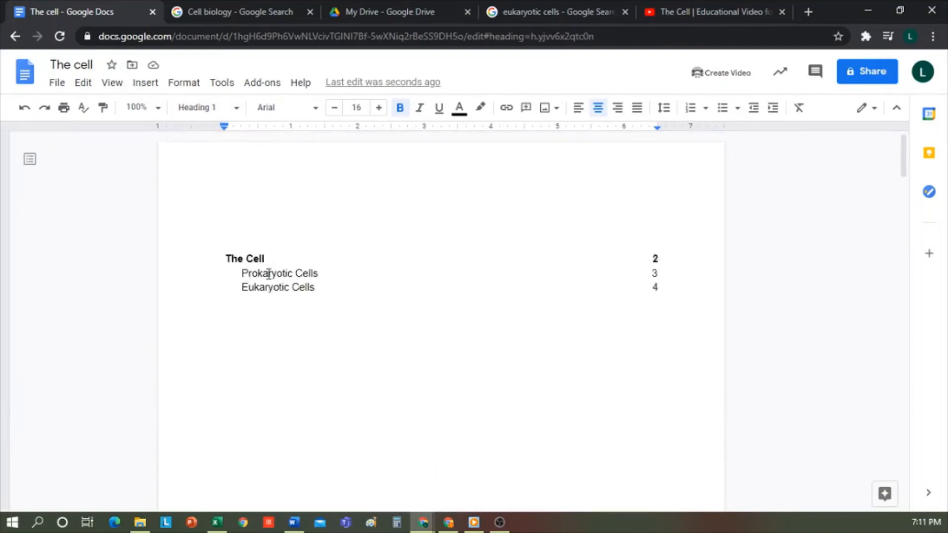
click(291, 288)
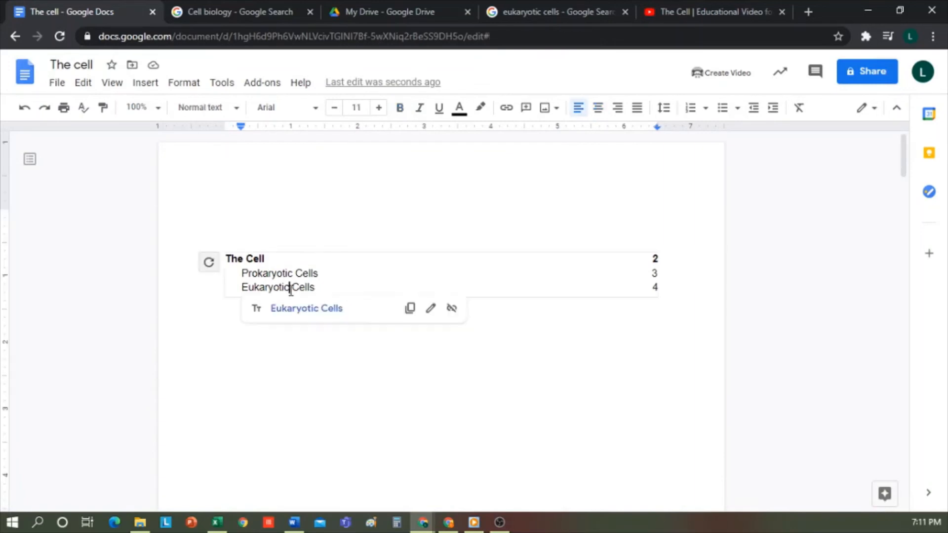
click(210, 263)
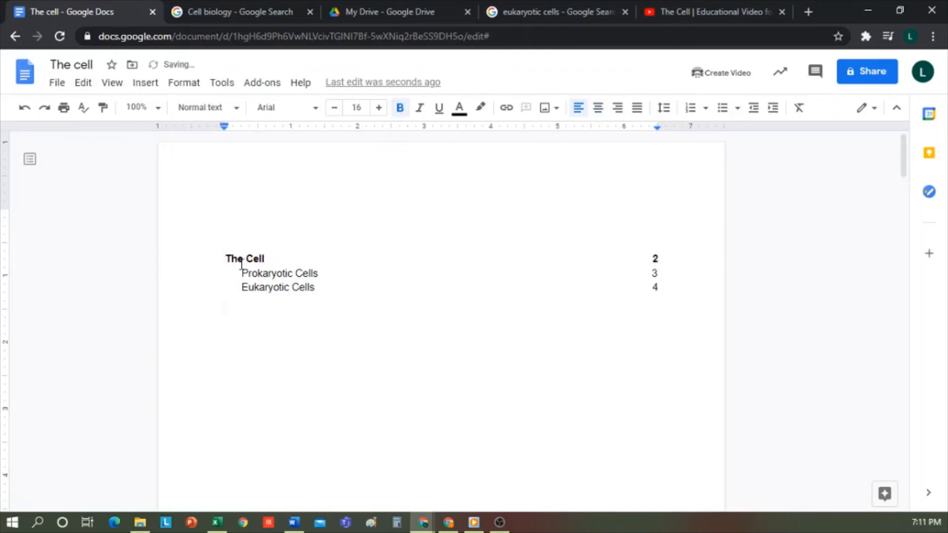
Show the document outline, visit the Eukaryotic Cells, Prokaryotic Cells and The Cell headings through it, and close the outline
click(30, 158)
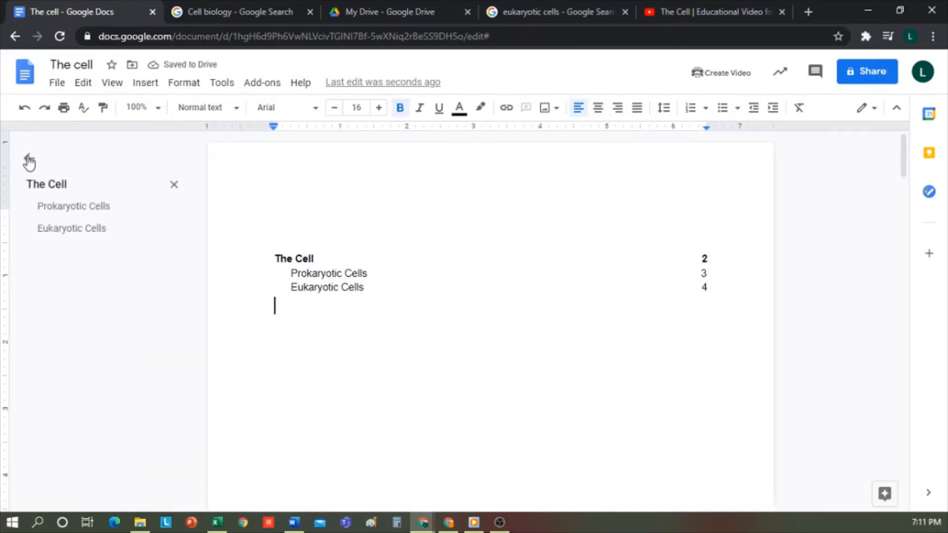
click(95, 231)
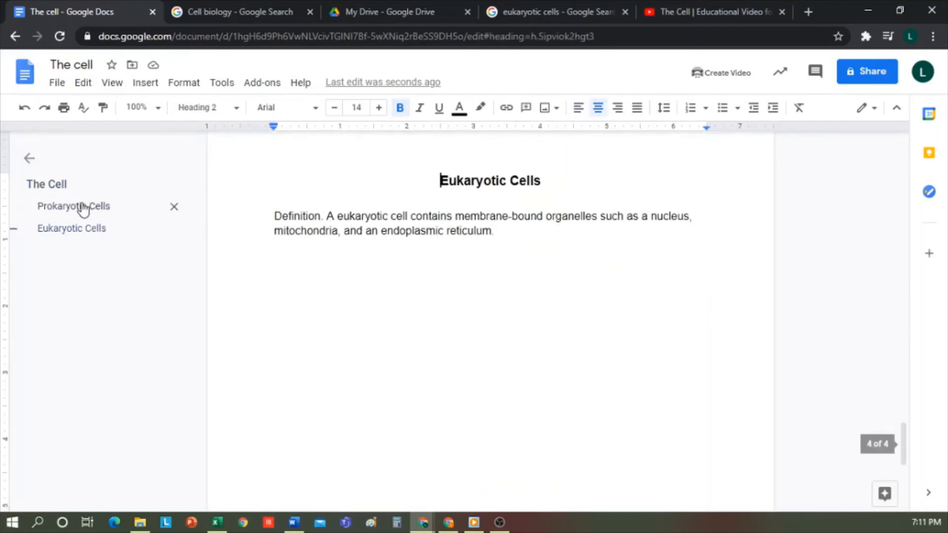
click(83, 207)
click(49, 186)
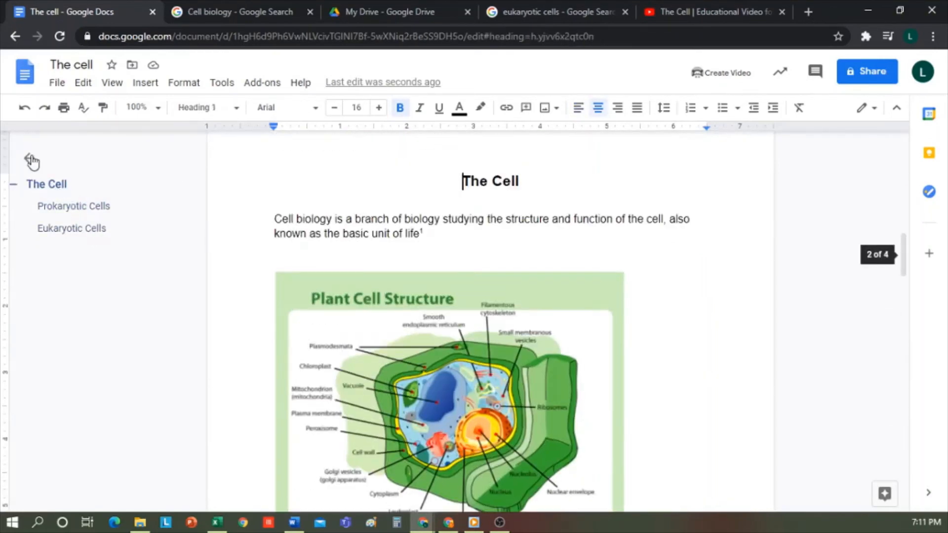
click(31, 159)
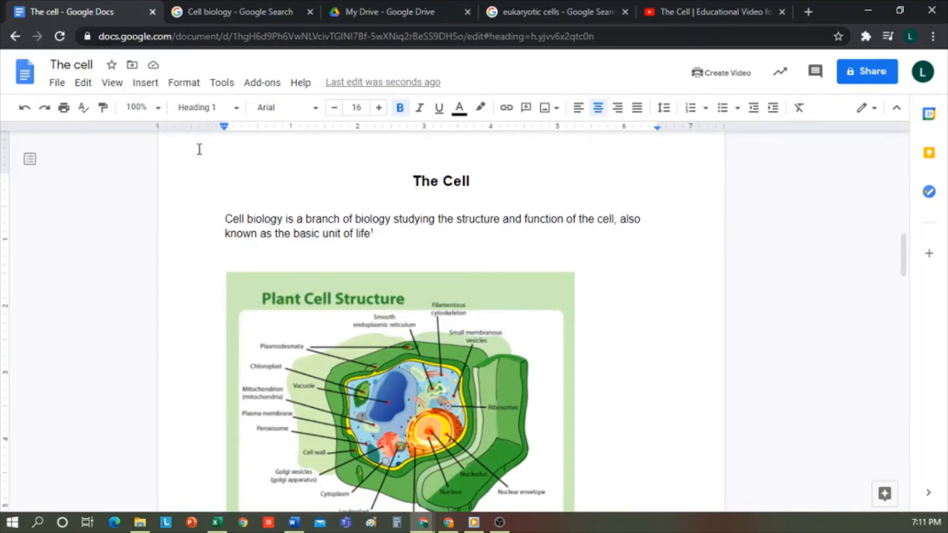
click(157, 92)
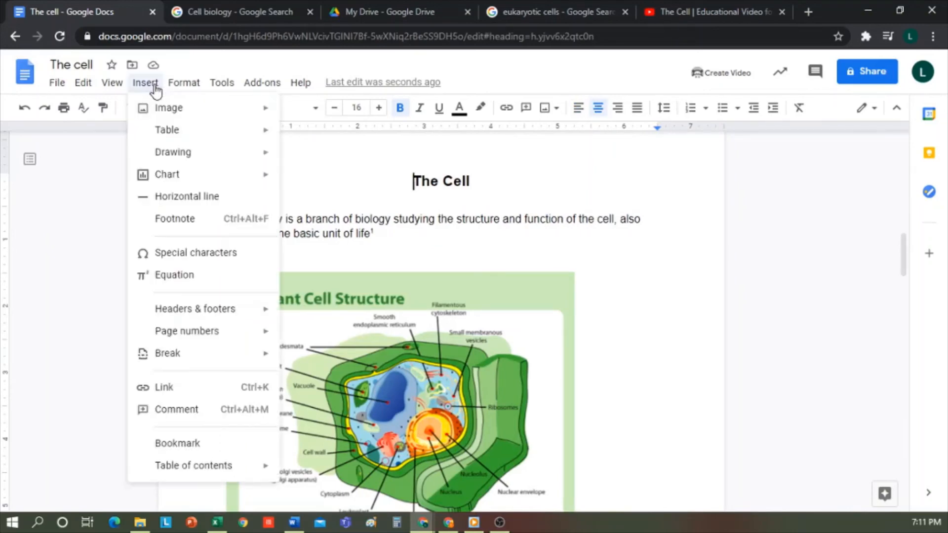
mouse_move(176, 139)
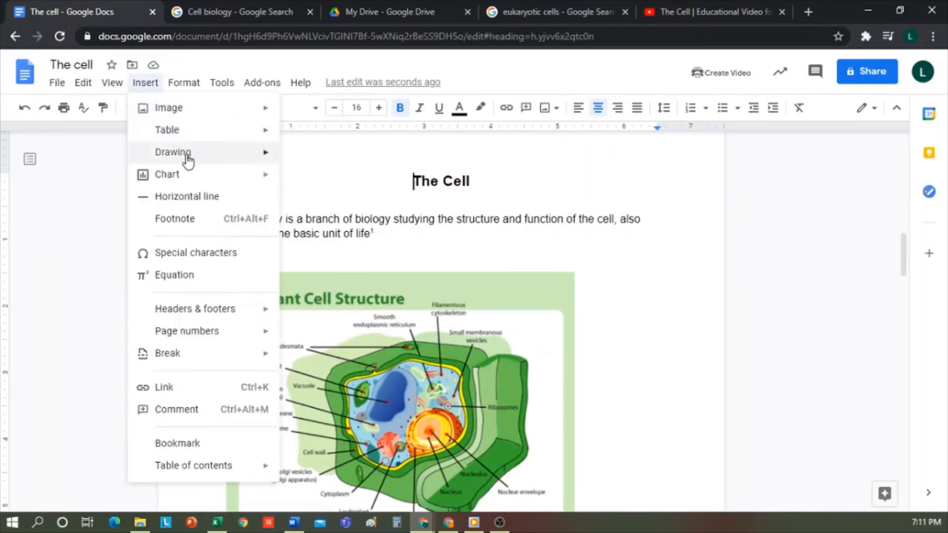
mouse_move(221, 184)
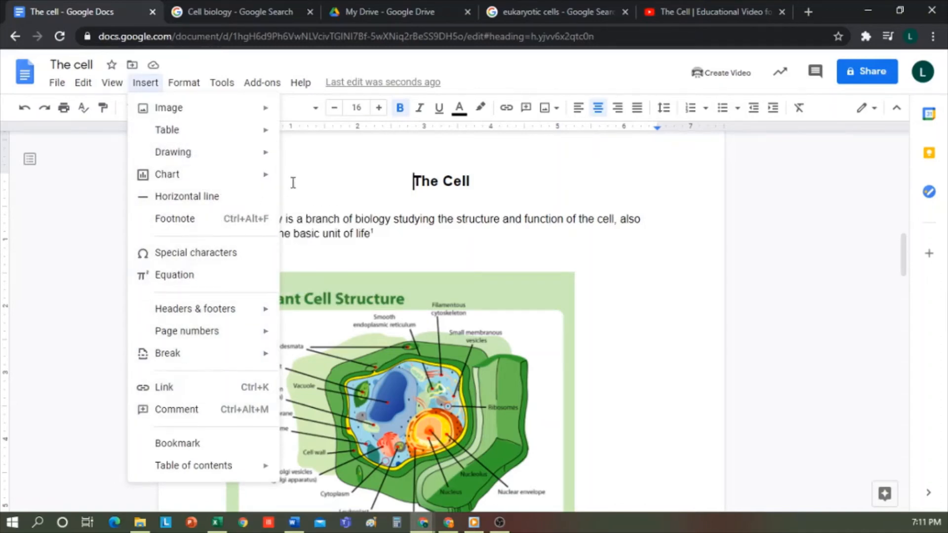
click(371, 171)
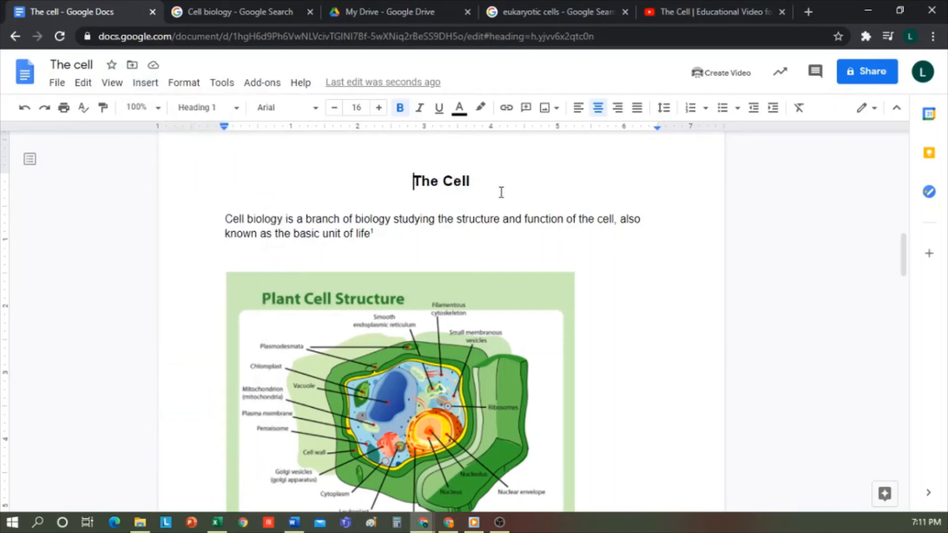
key(ctrl+Return)
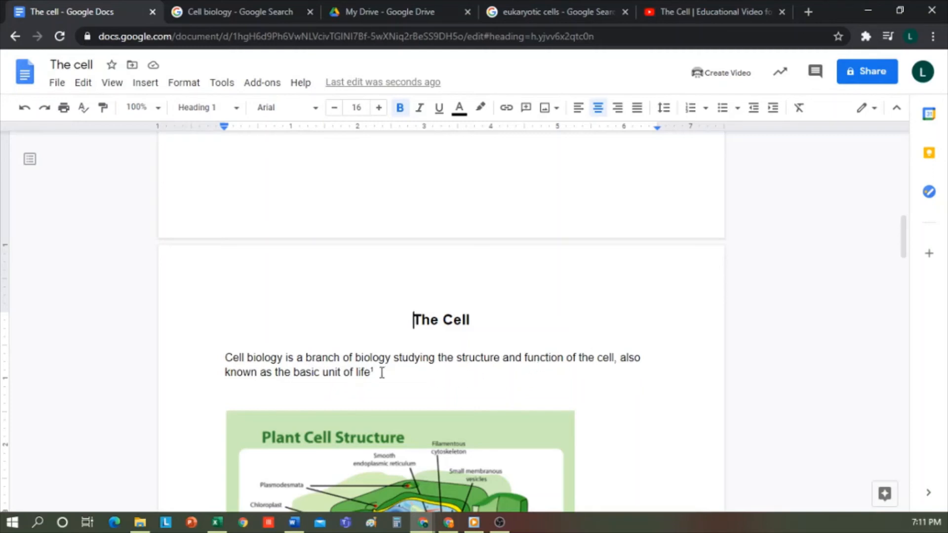
Draft the comment "Are you sure?" mentioning a contact on the cell biology sentence, and cancel the comment
drag(373, 372, 255, 358)
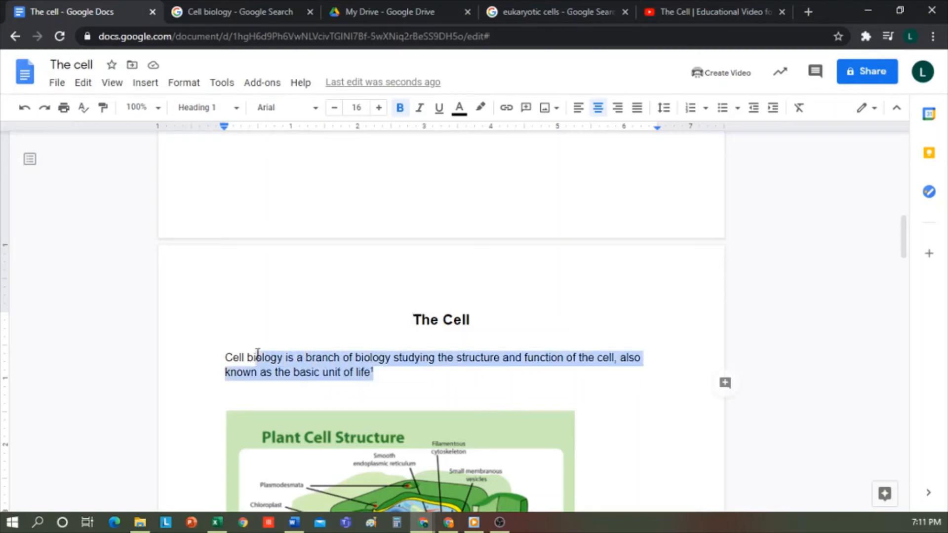
right_click(322, 363)
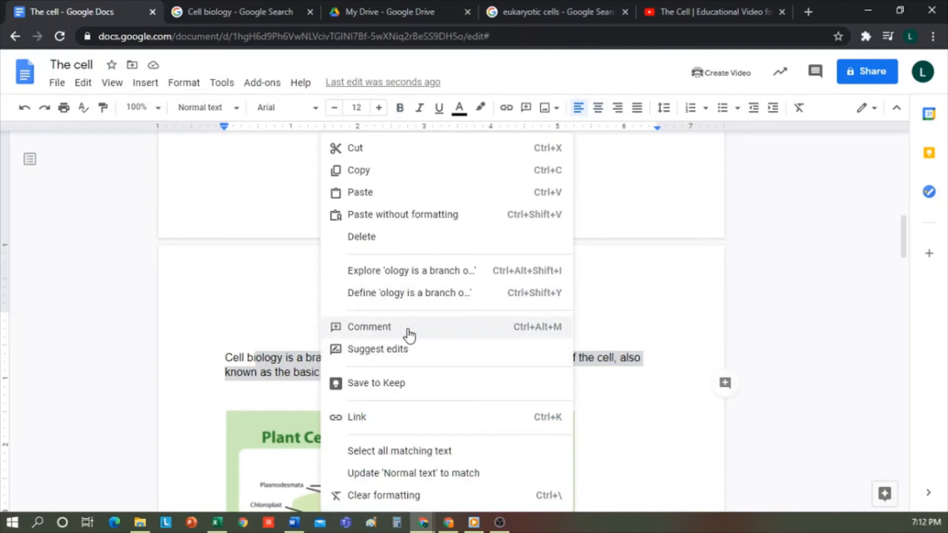
click(369, 327)
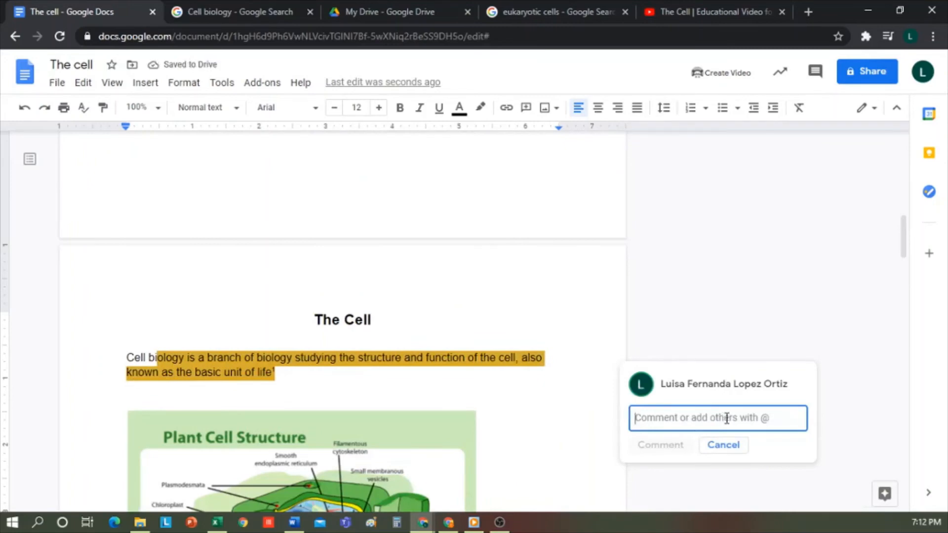
text(A)
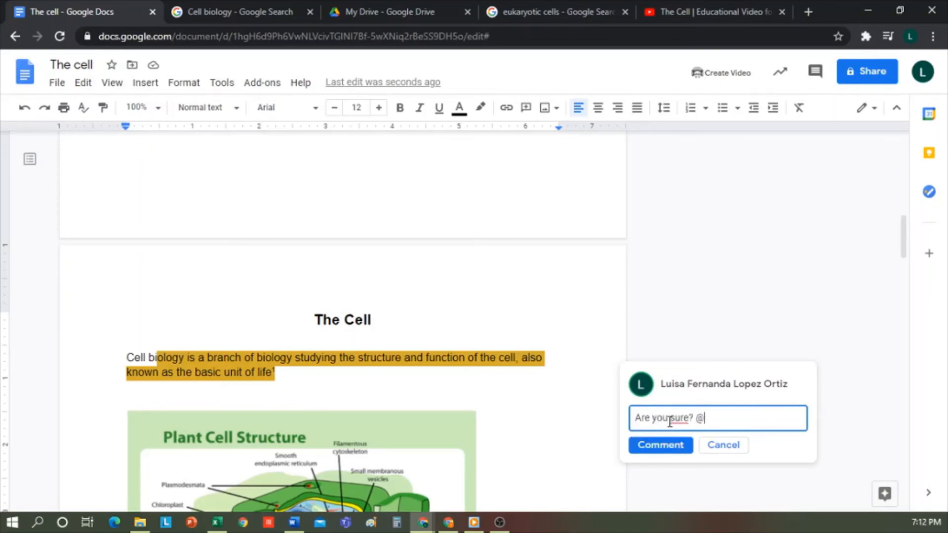
text(re you sure? @)
scroll(673, 482, down, 4)
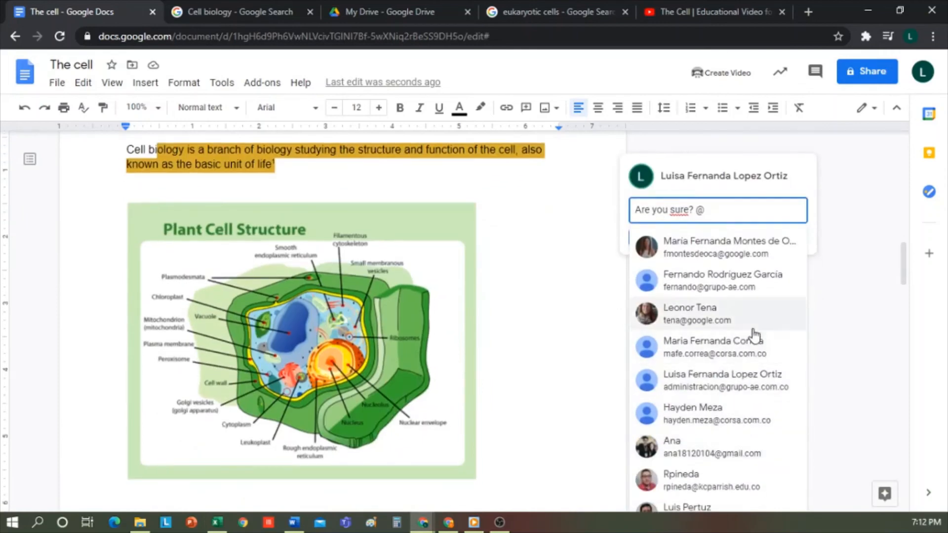
click(730, 282)
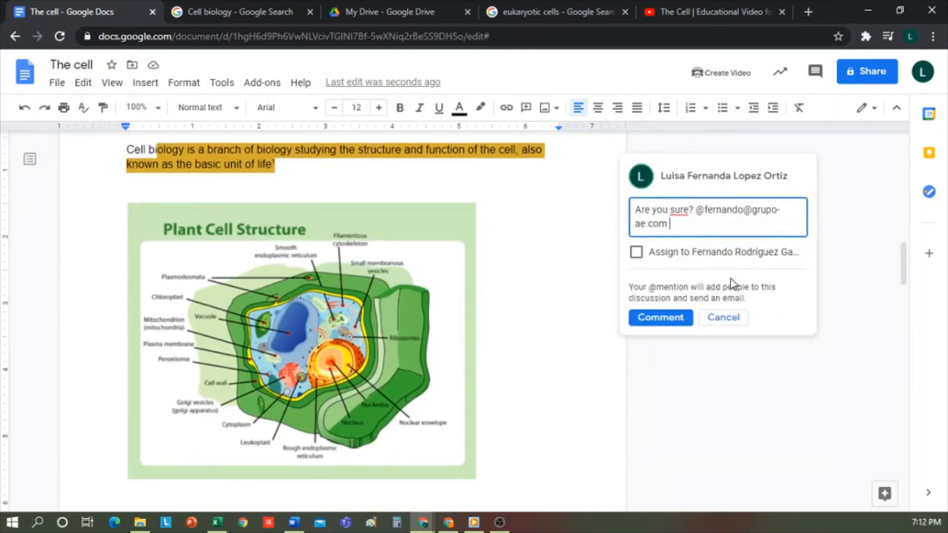
click(723, 318)
scroll(713, 261, up, 4)
click(464, 386)
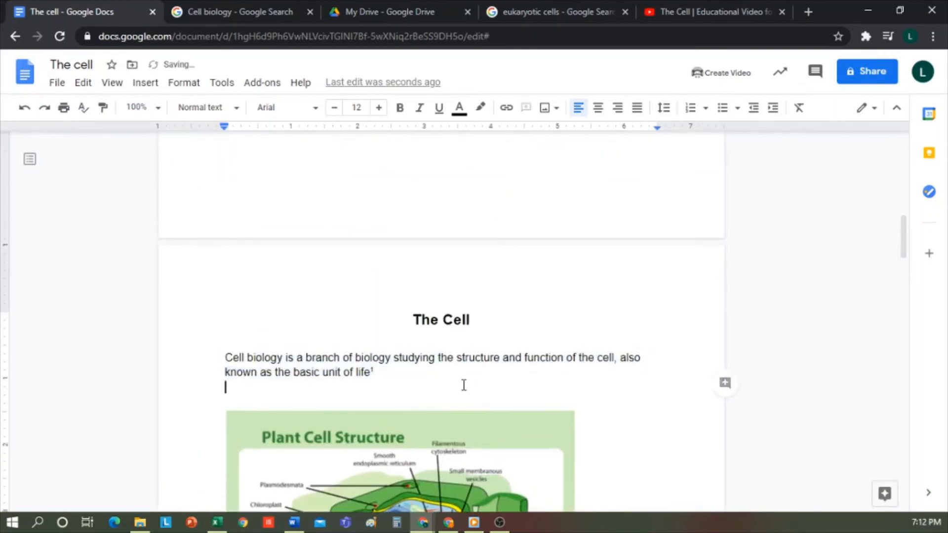
Switch to Suggesting mode and suggest deleting "of life" with its footnote and part of "structure and" in the cell biology sentence
click(873, 110)
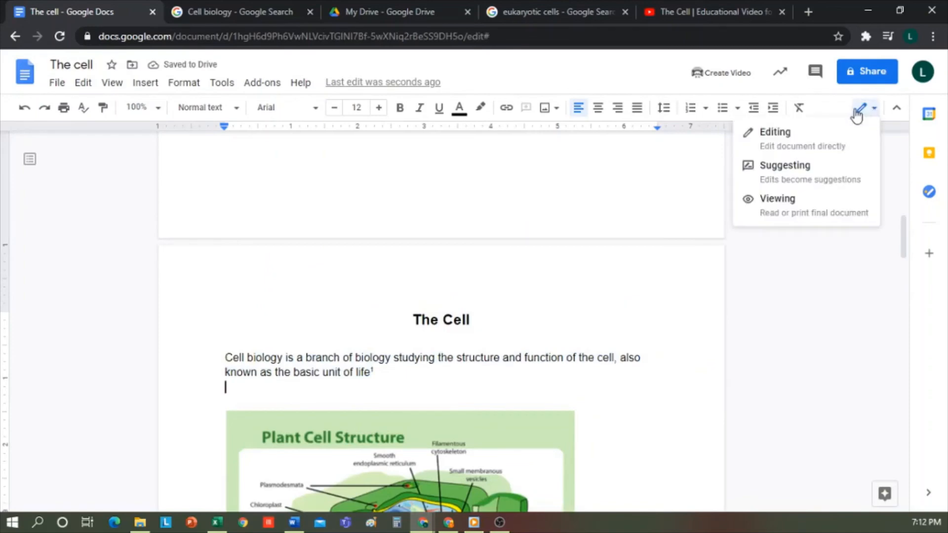
click(836, 184)
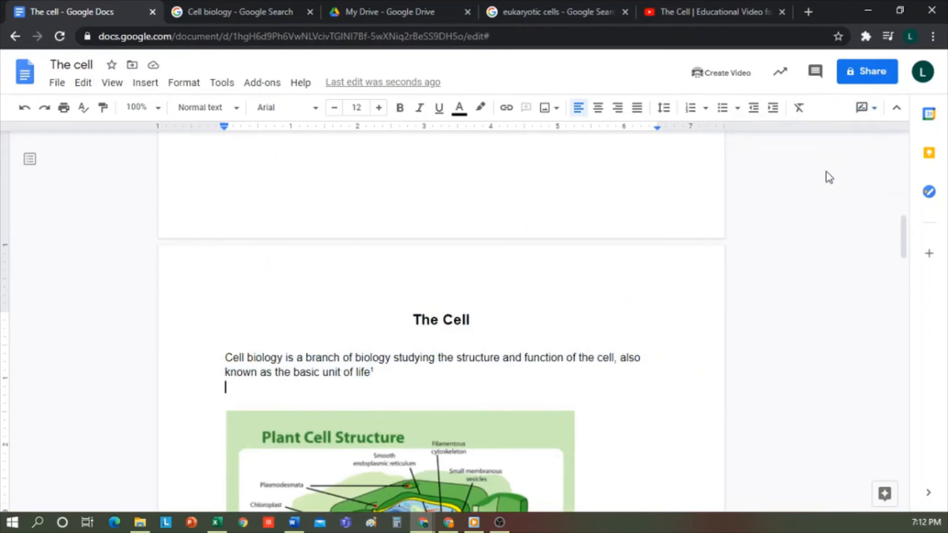
click(390, 372)
drag(390, 373, 341, 373)
key(BackSpace)
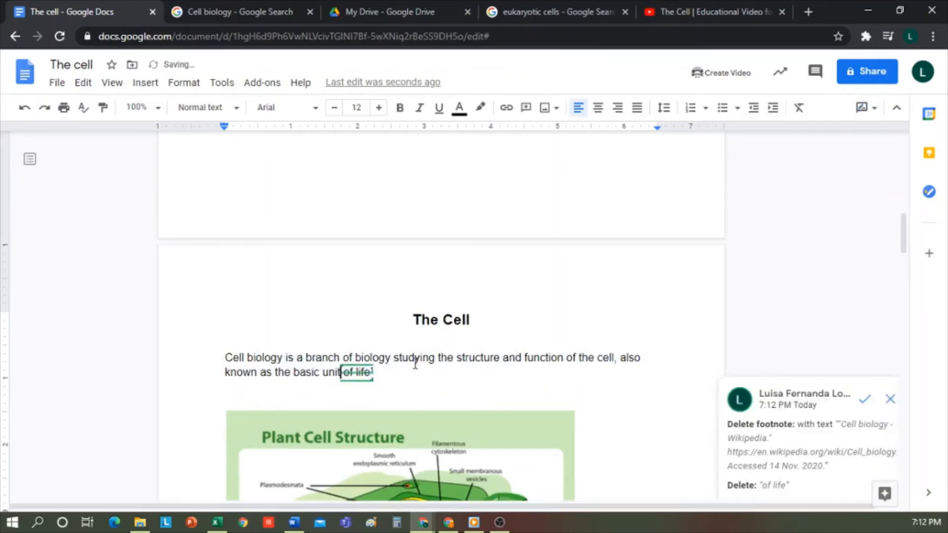
drag(514, 357, 482, 357)
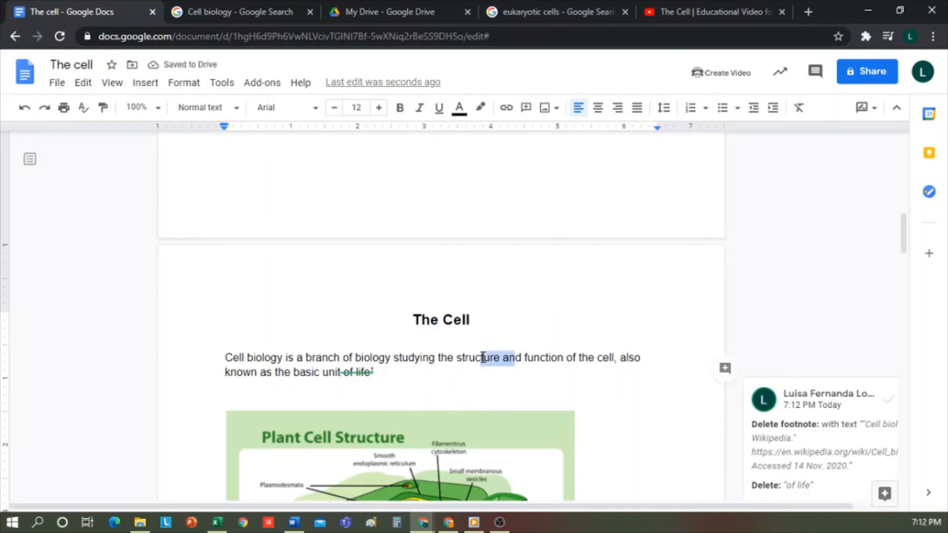
key(BackSpace)
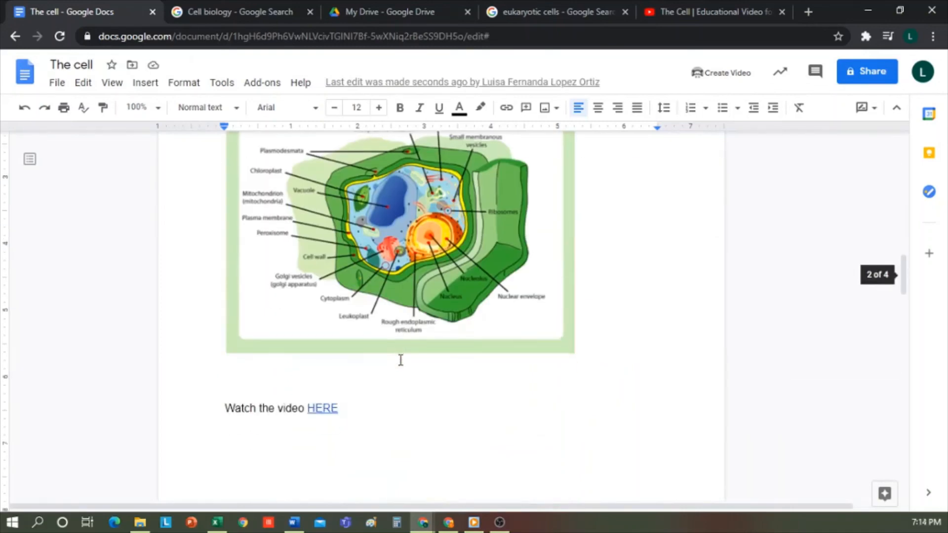
Suggest adding "You must dig deeper" at the end of the Prokaryotic Cells paragraph
scroll(400, 360, up, 10)
scroll(401, 360, down, 15)
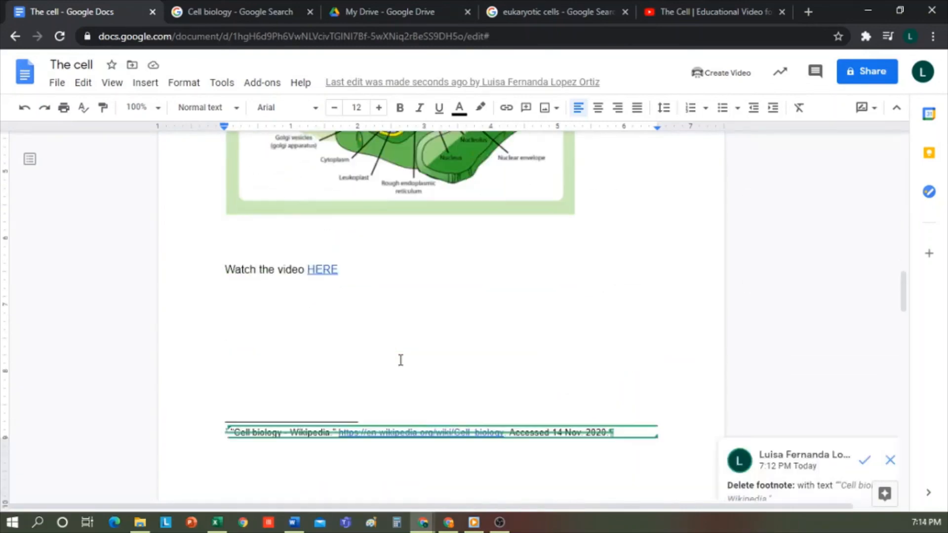
scroll(399, 359, up, 3)
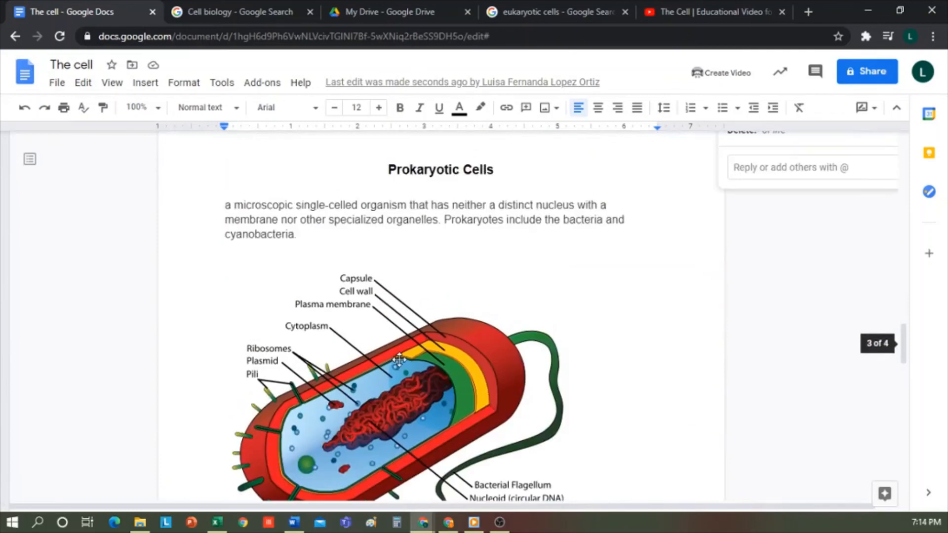
click(307, 233)
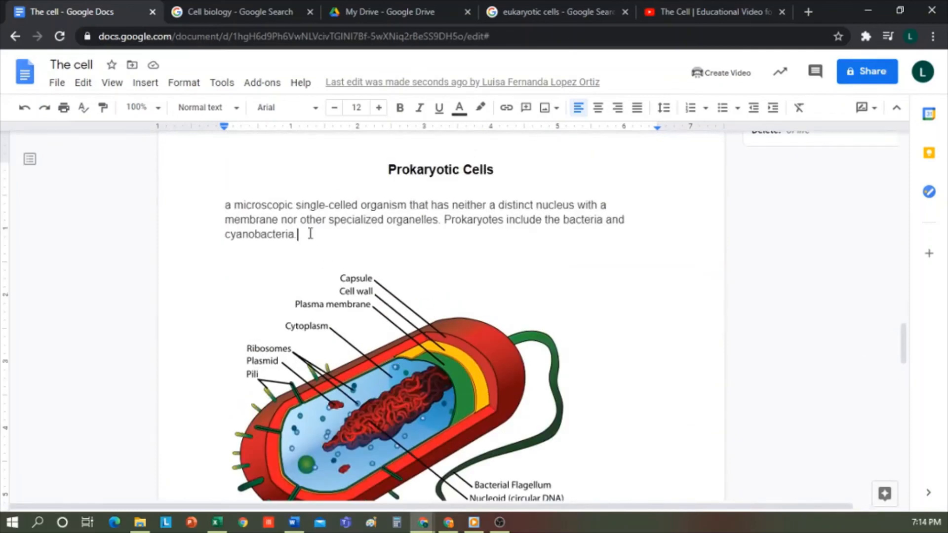
text(You must dig deeper)
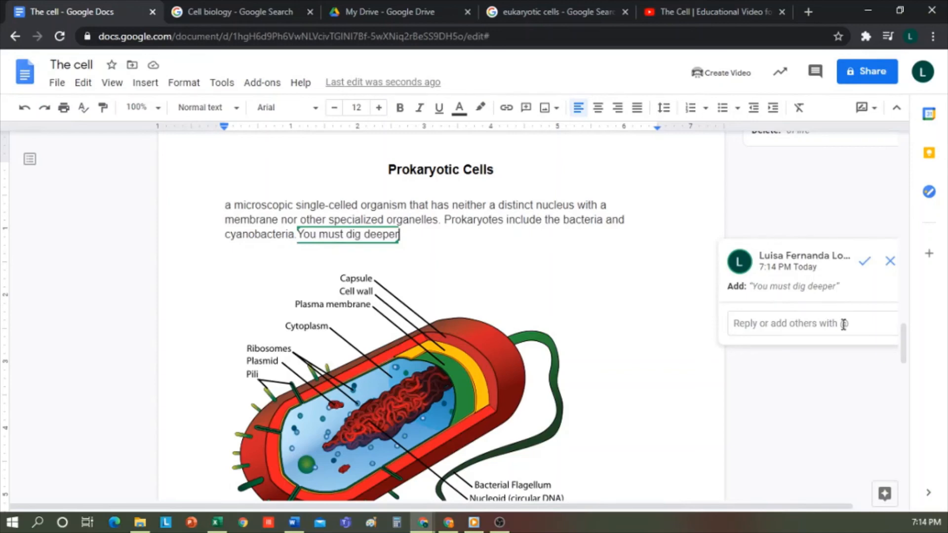
click(593, 254)
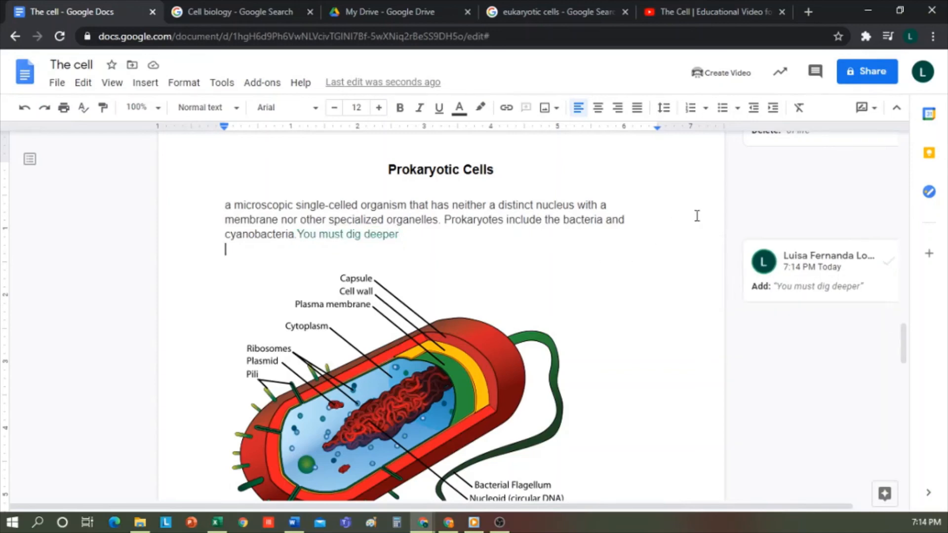
Review the viewers, viewer trend, comment trend and sharing history in the activity dashboard, and close it
click(777, 83)
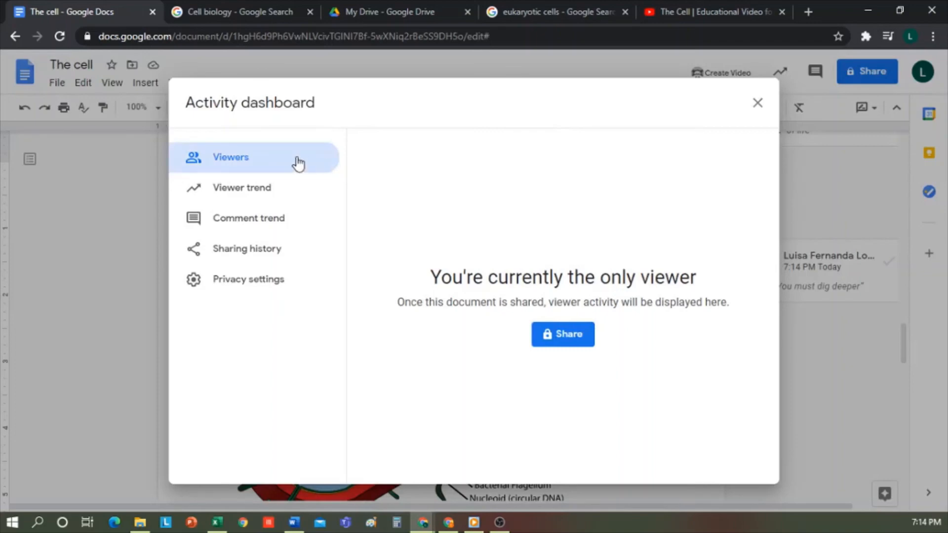
click(267, 198)
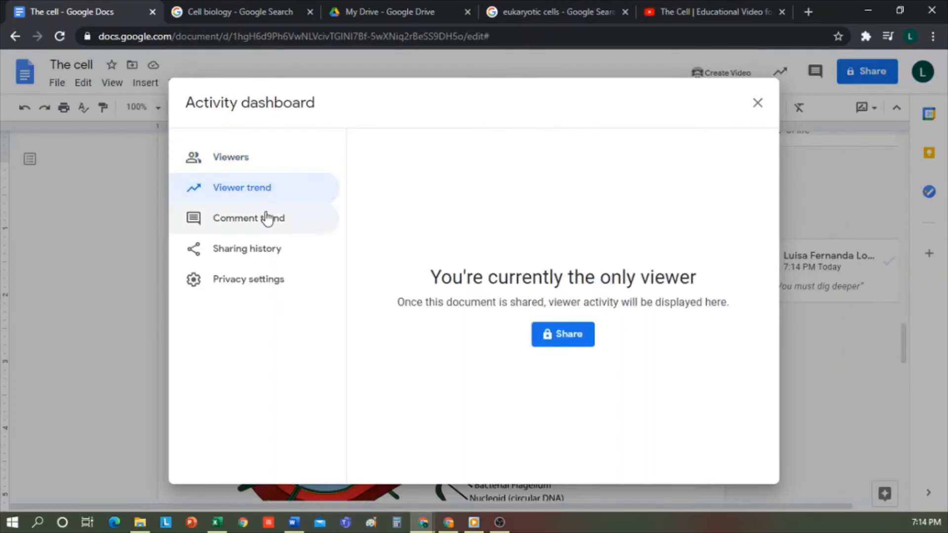
click(267, 219)
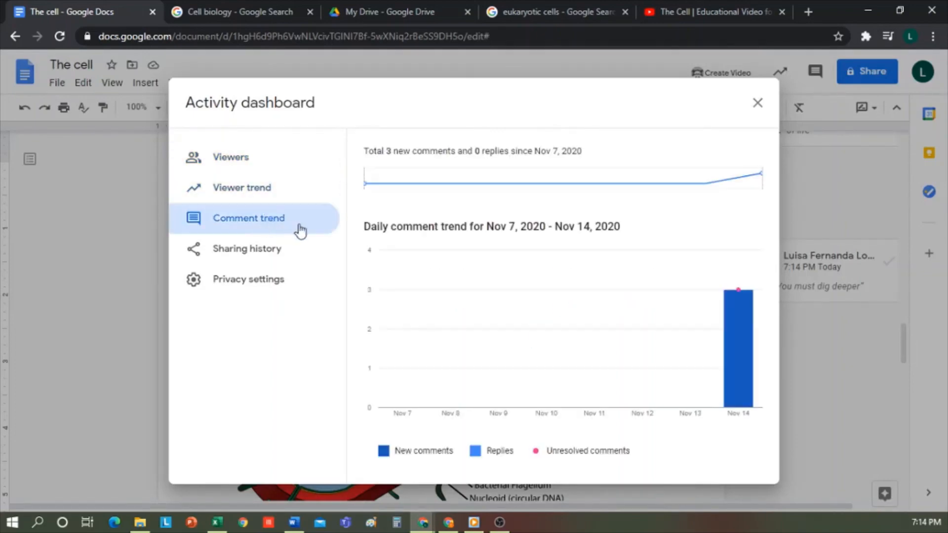
click(283, 258)
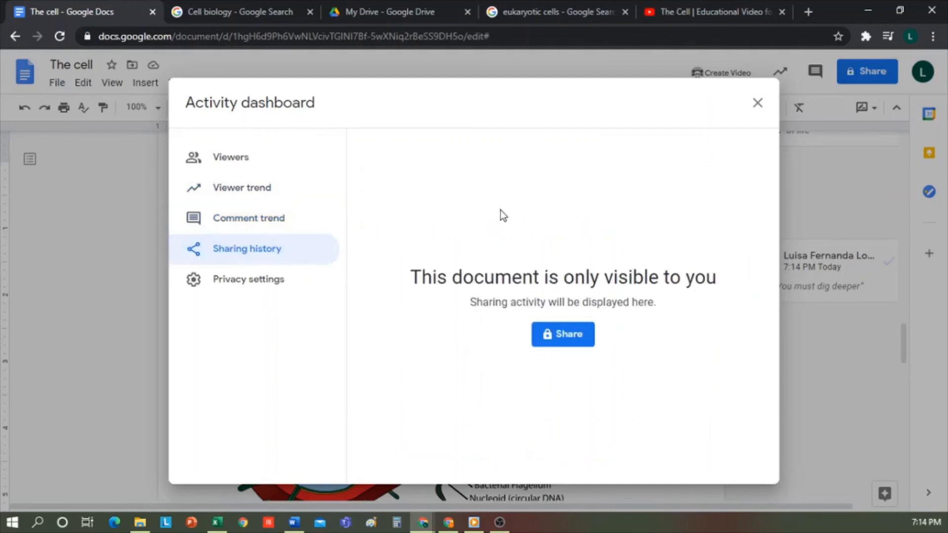
click(757, 103)
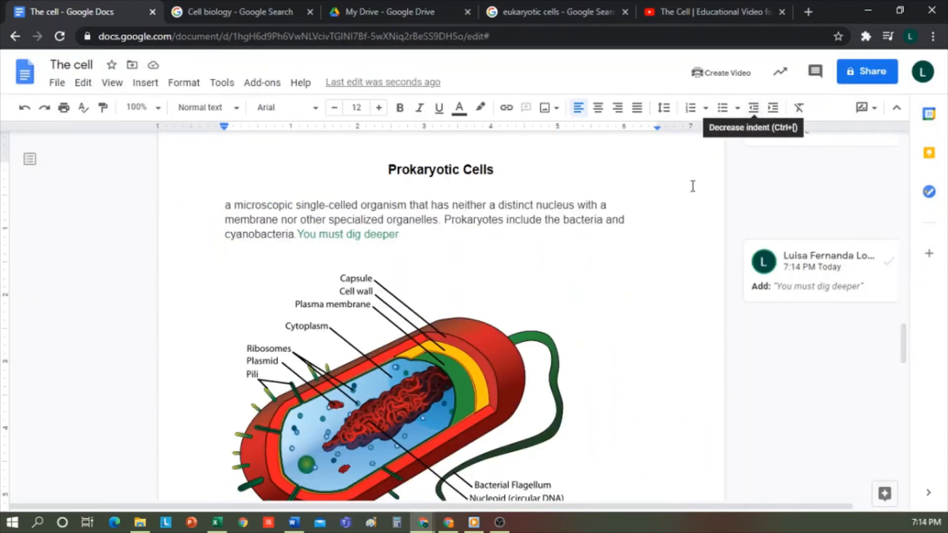
Draft a sharing invitation to a suggested contact, check the available access roles, and cancel the invitation
click(870, 73)
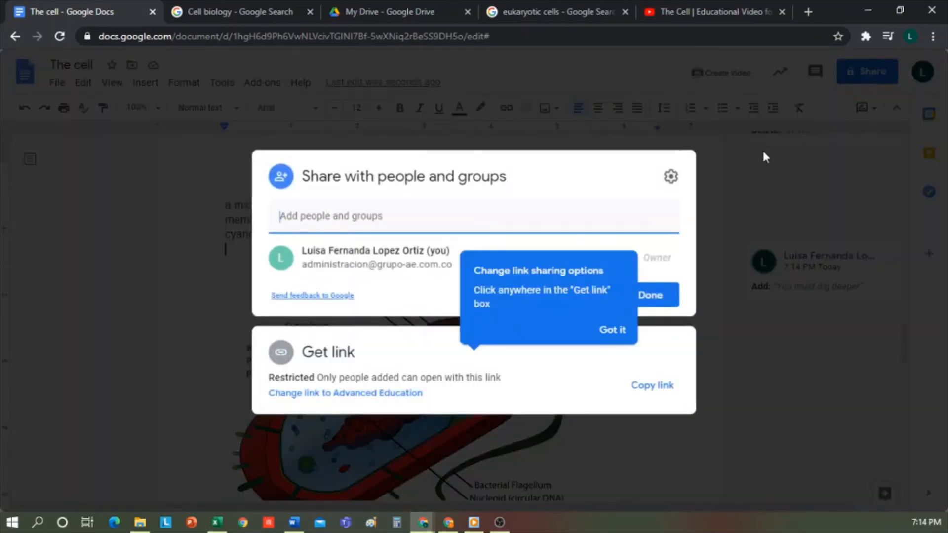
click(558, 220)
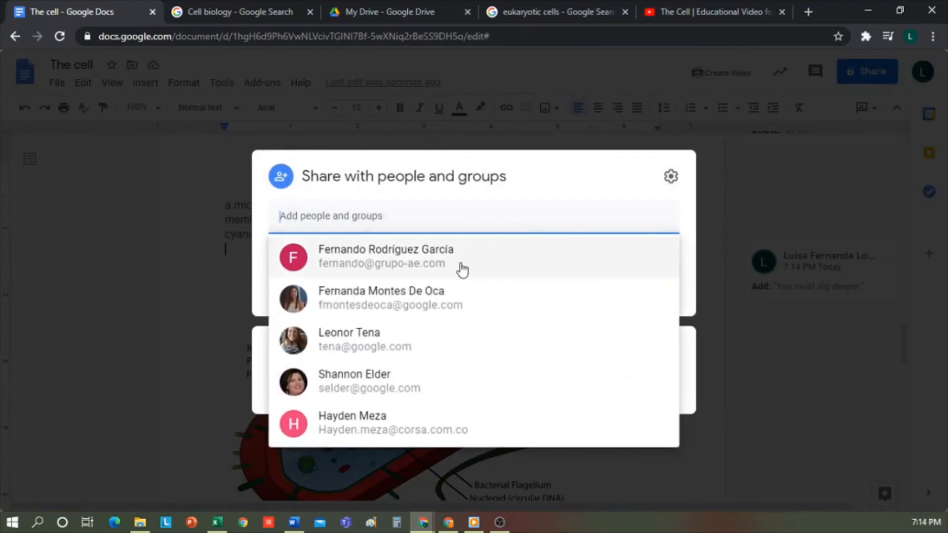
click(459, 268)
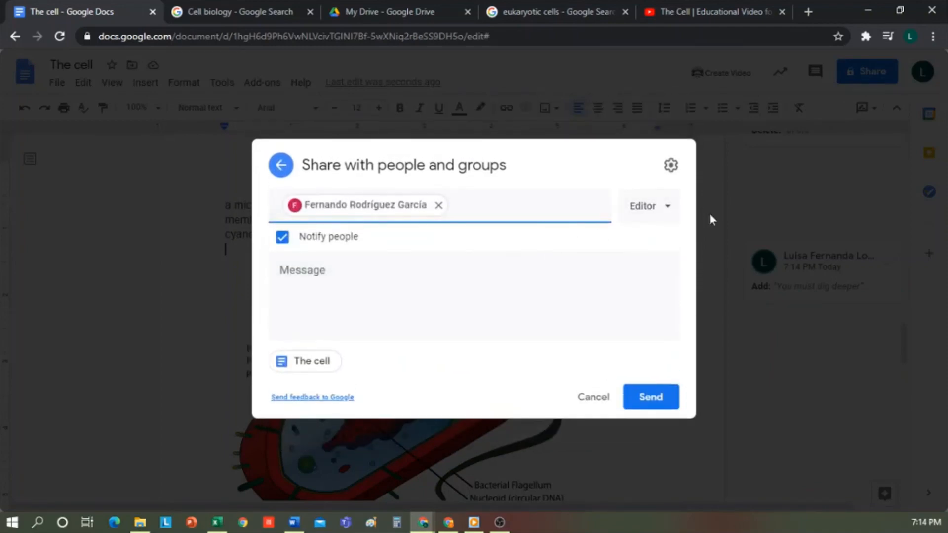
click(662, 217)
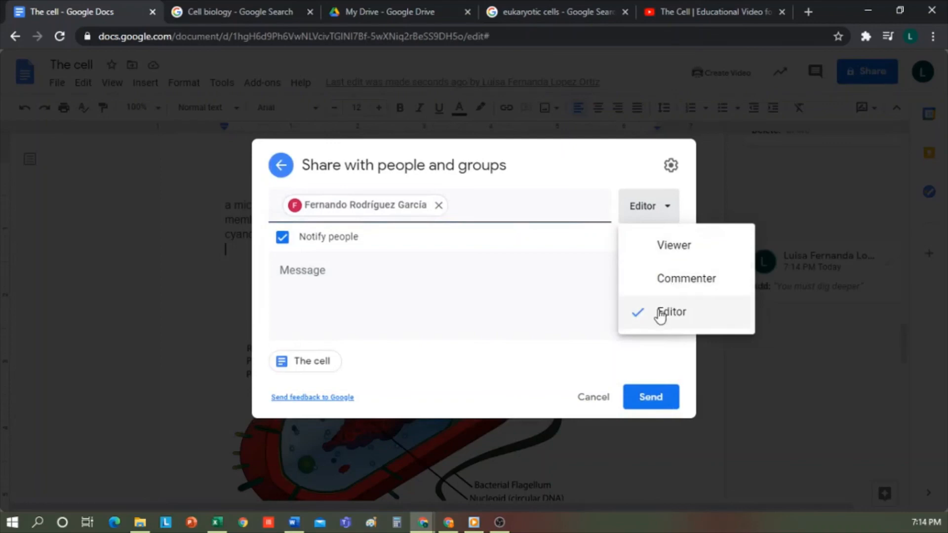
click(589, 400)
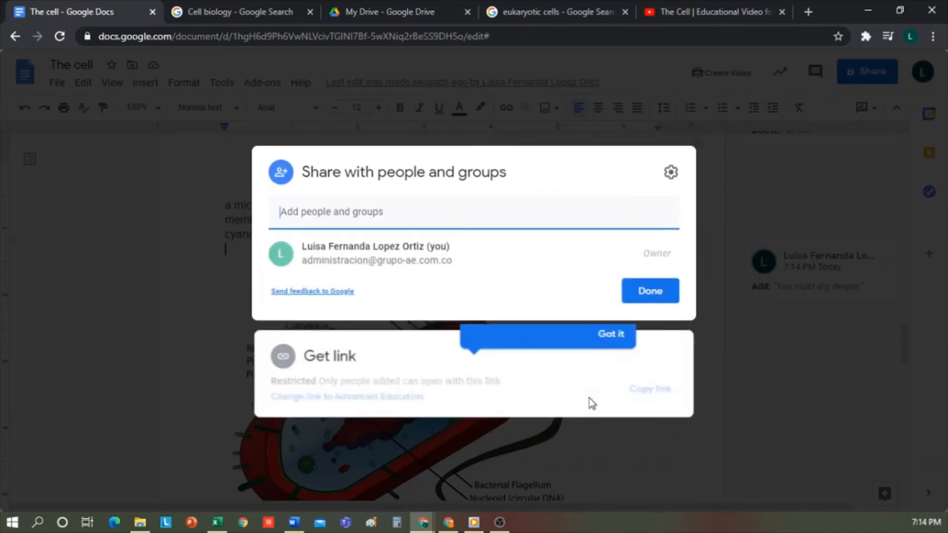
Check the people sharing settings, and share the document link with the Advanced Education group as Viewer
click(672, 175)
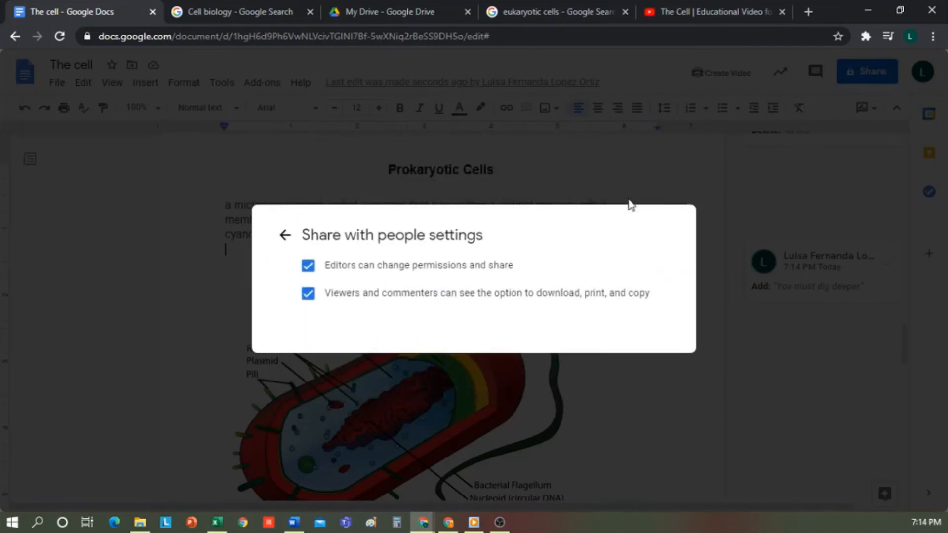
click(285, 234)
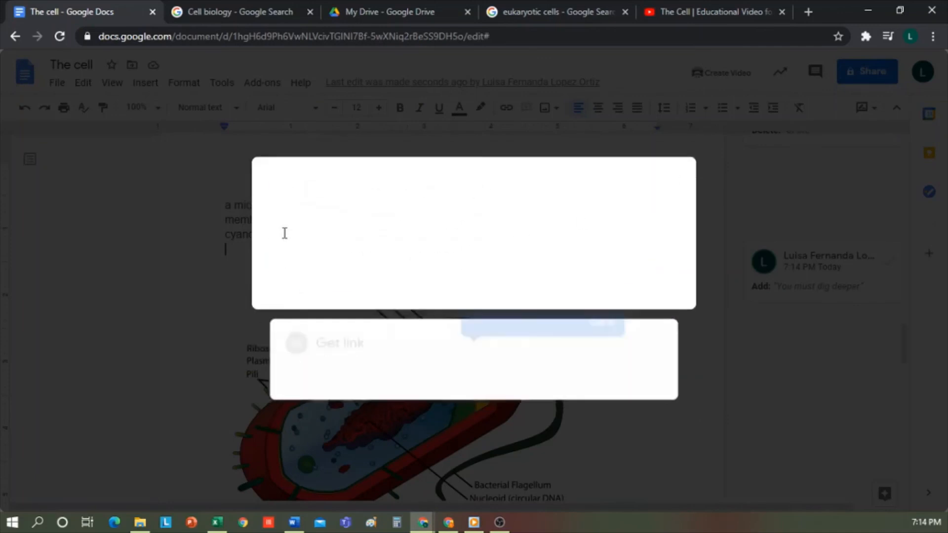
click(376, 393)
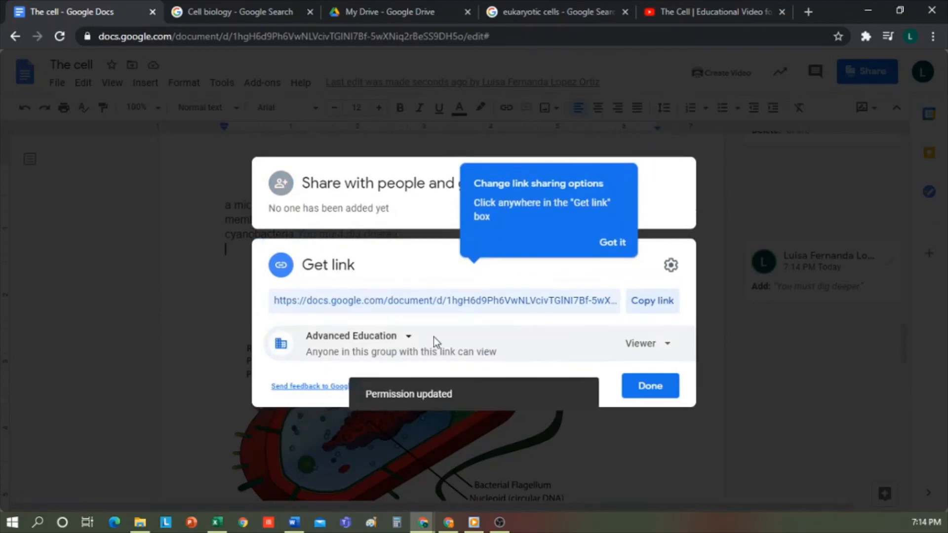
click(408, 337)
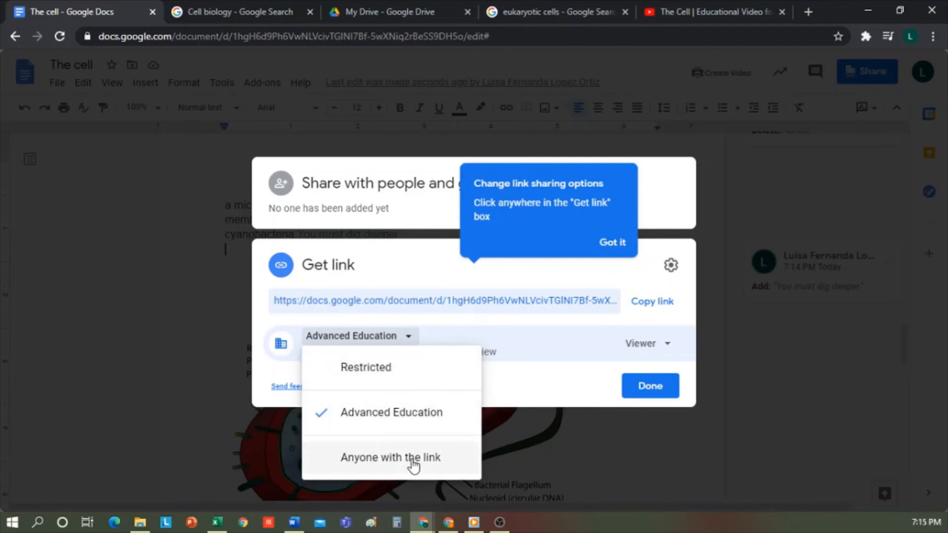
click(667, 346)
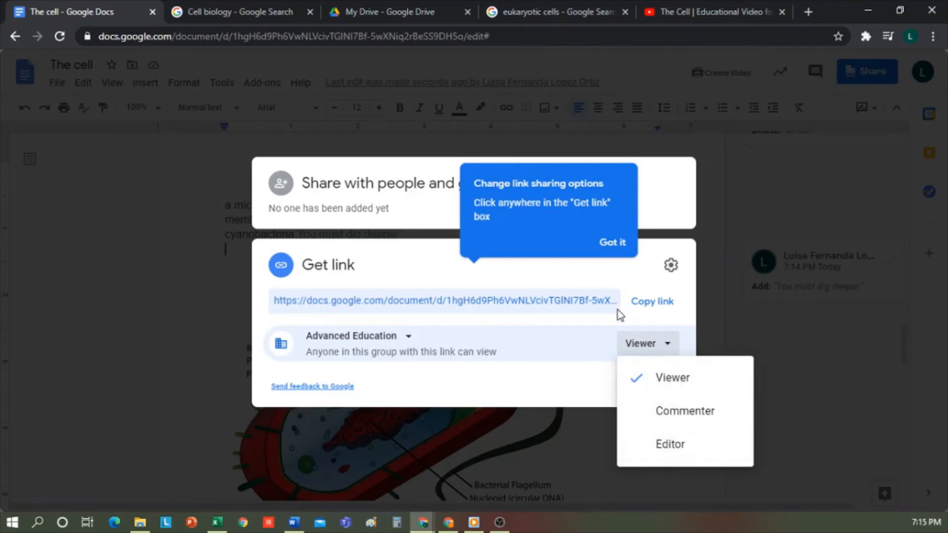
click(643, 368)
click(643, 384)
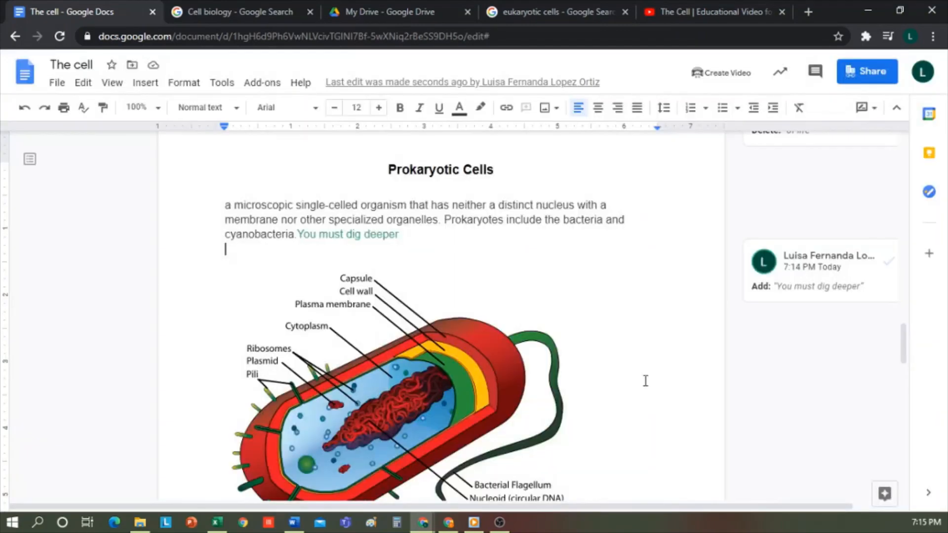